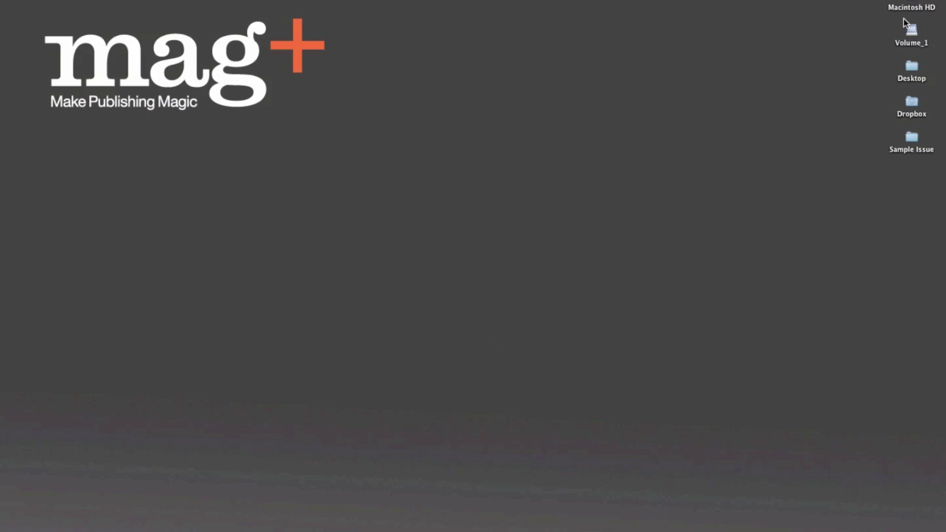
- Open the Macintosh HD drive from the desktop in a Finder window
double_click(912, 4)
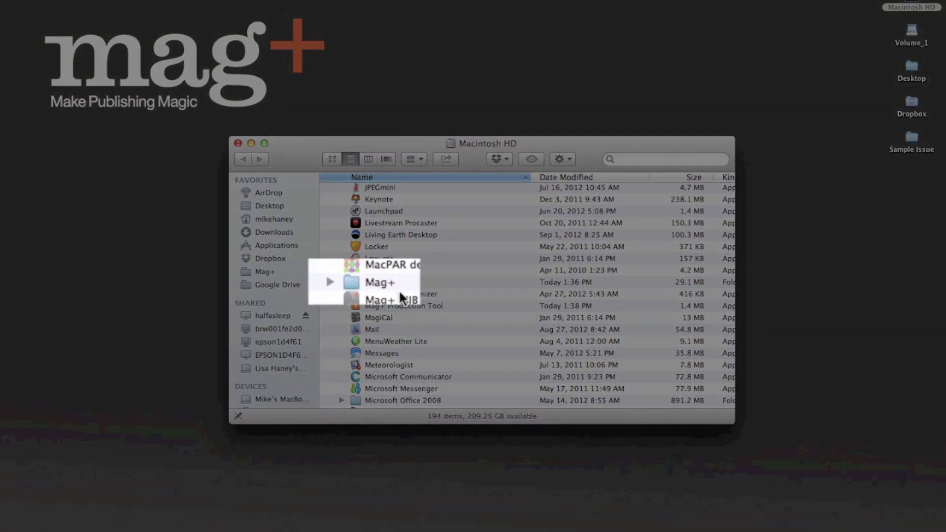
- Open the Mag+ folder and briefly expand, then collapse, Mag+ Examples
double_click(395, 282)
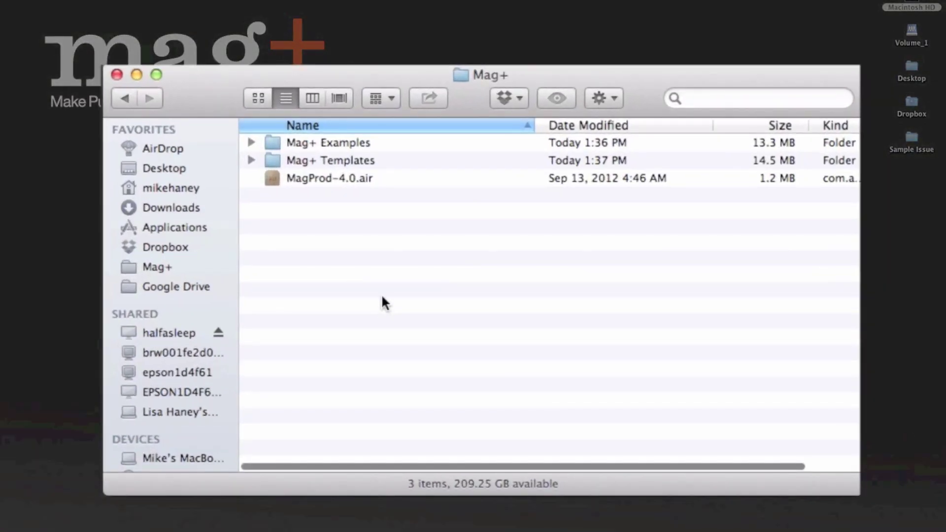
click(250, 142)
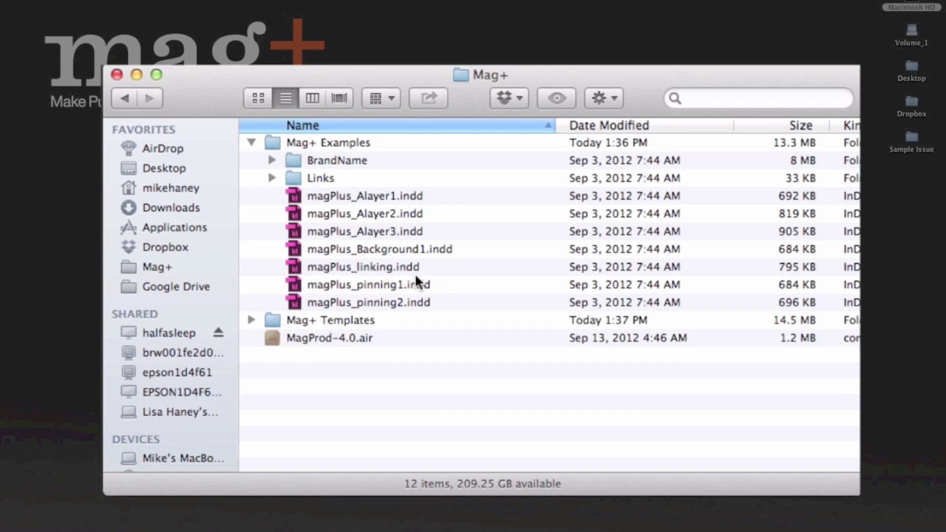
click(251, 144)
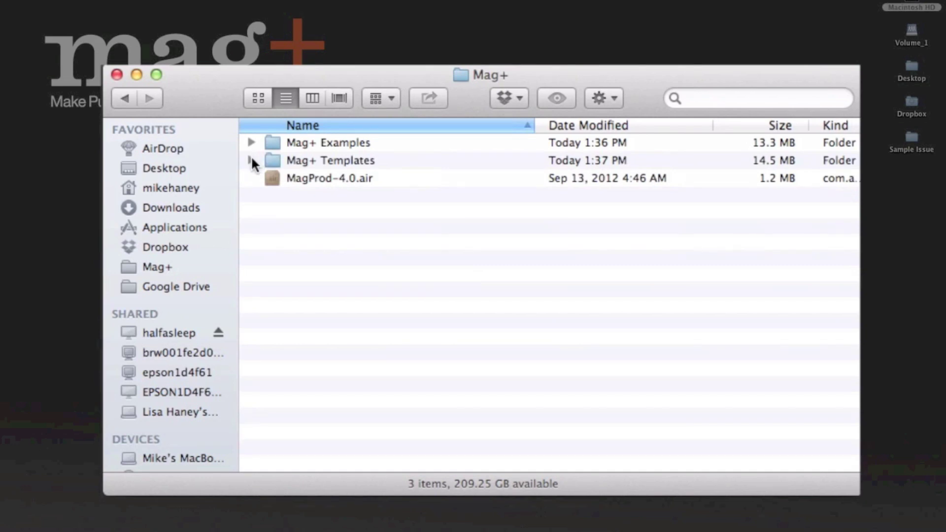
- Expand Mag+ Templates and its Apple iPad folder to reveal the CS5.5 template files
click(251, 160)
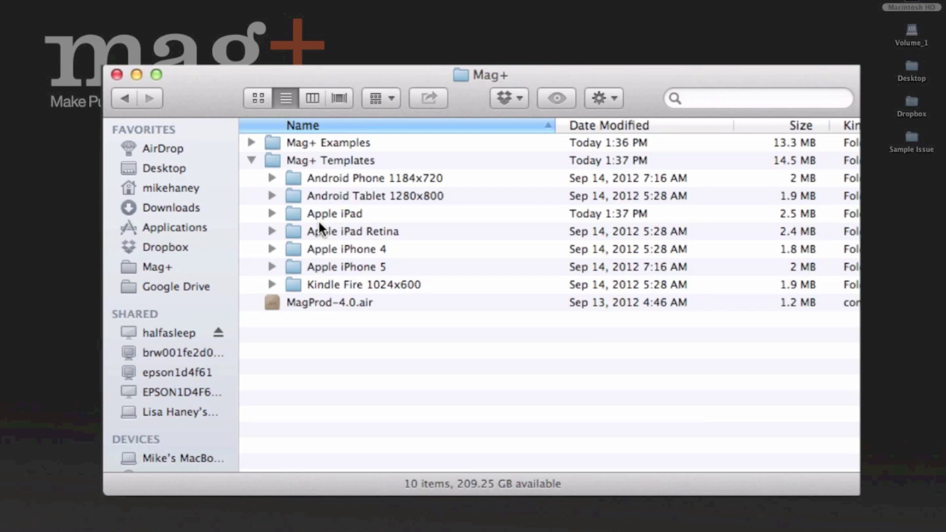
click(272, 213)
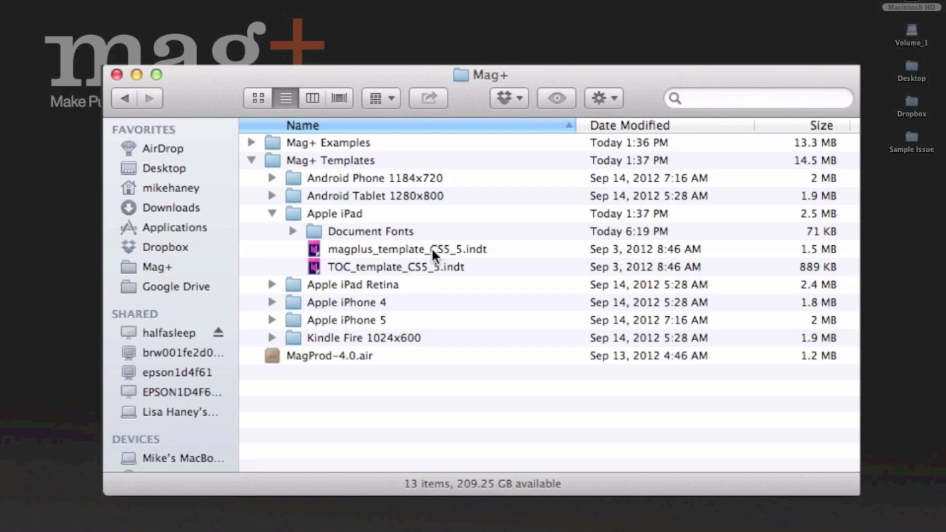
- Open the Apple iPad magplus_template_CS5_5.indt in Adobe InDesign CS5.5
click(272, 196)
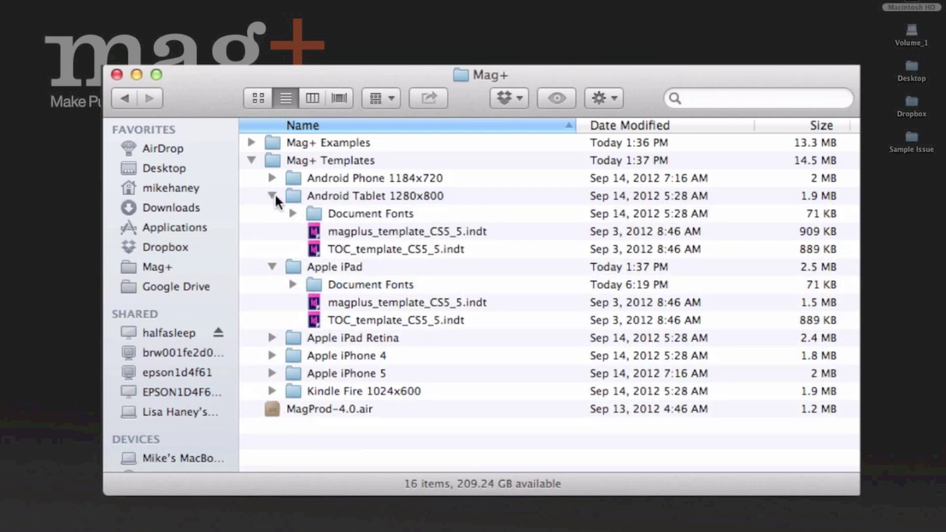
click(272, 195)
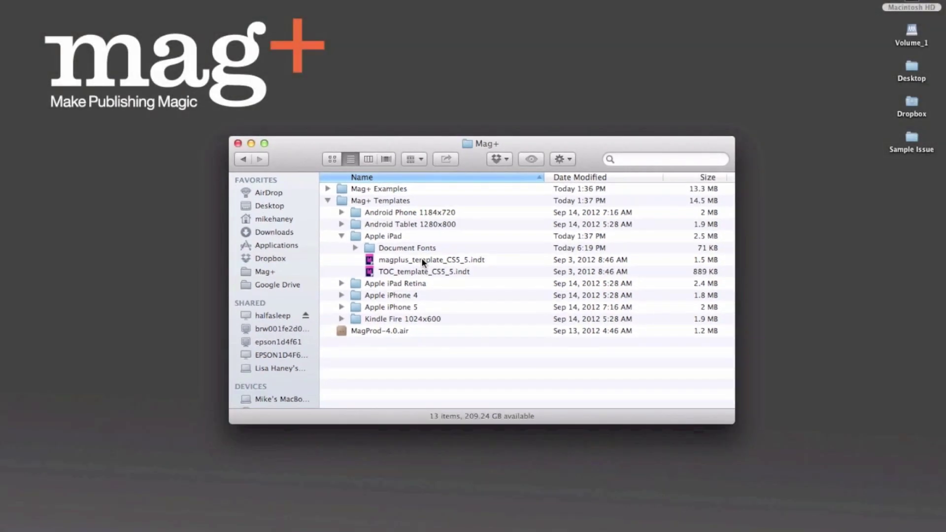
click(392, 249)
right_click(392, 248)
mouse_move(408, 271)
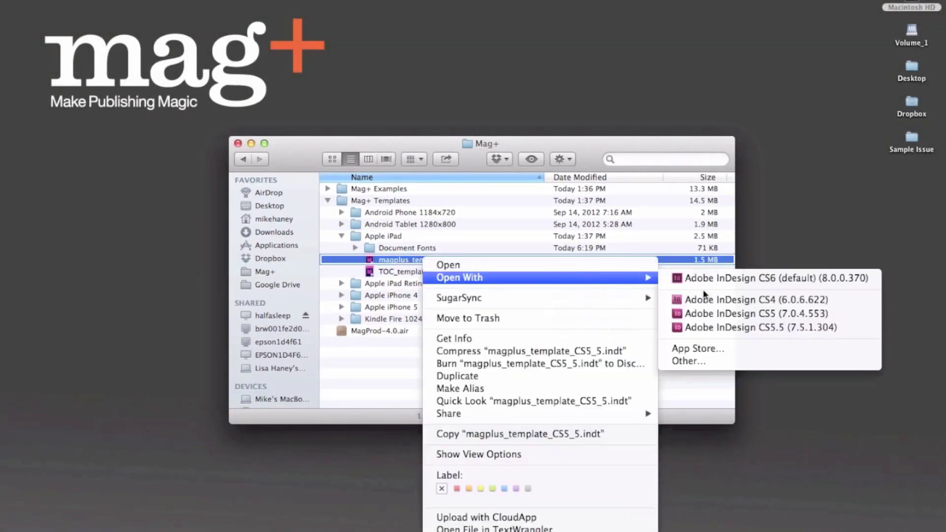
click(739, 329)
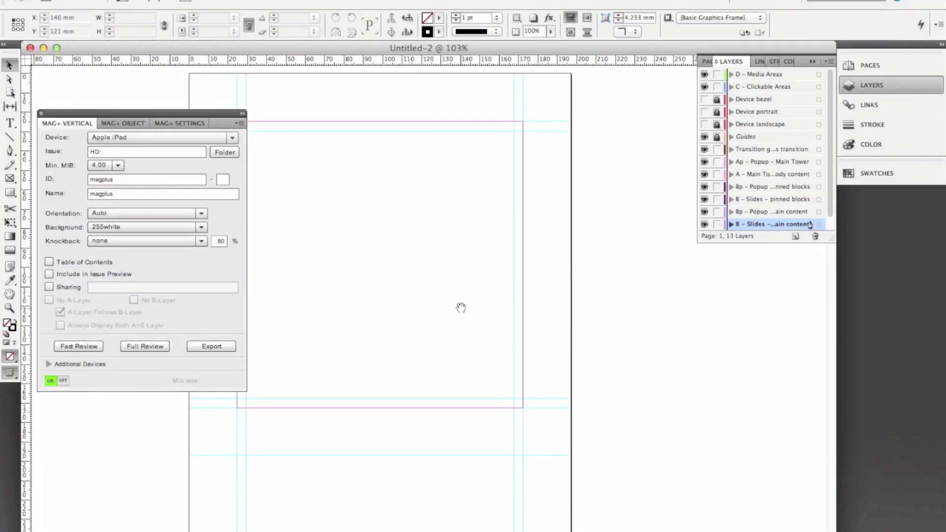
- Pan and zoom the Untitled-2 page to 75%, scrolled to the top
drag(460, 309, 532, 312)
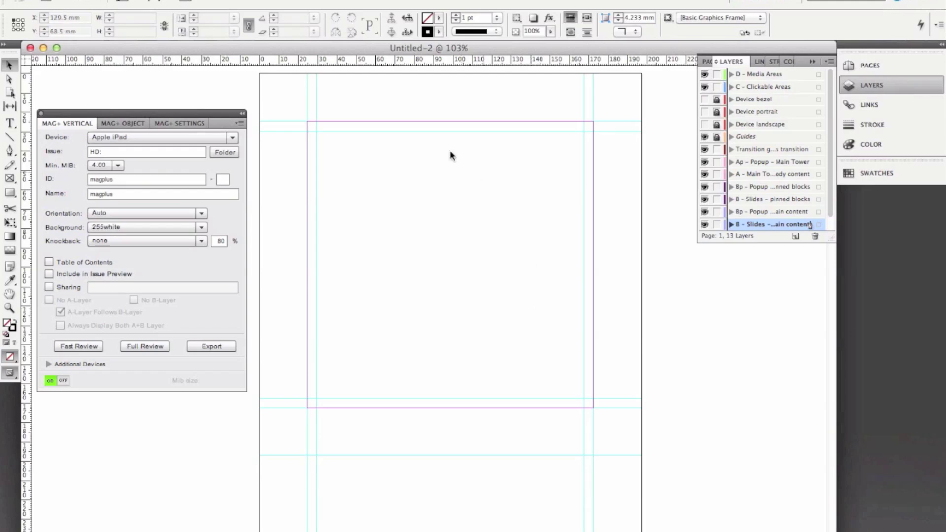
key(super+1)
key(super+alt+shift+0)
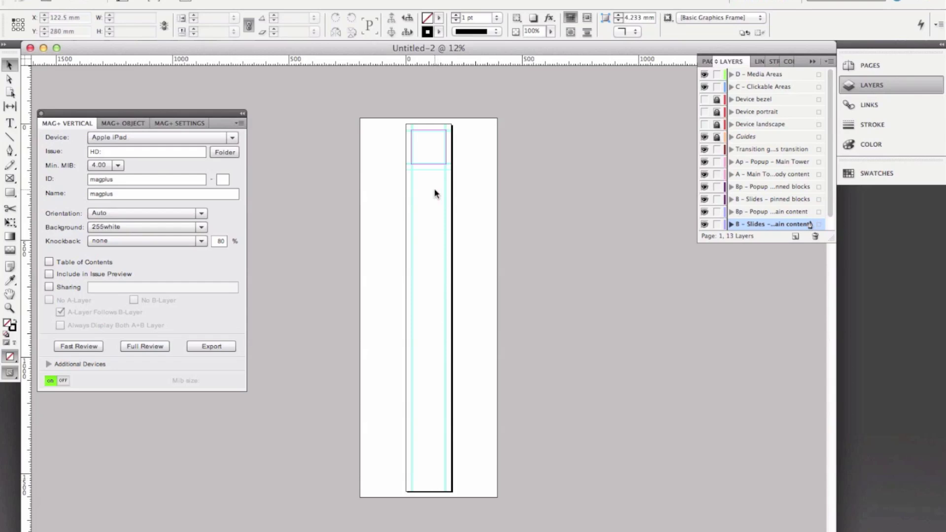
key(super+equal)
key(super+equal)
key(super+equal)
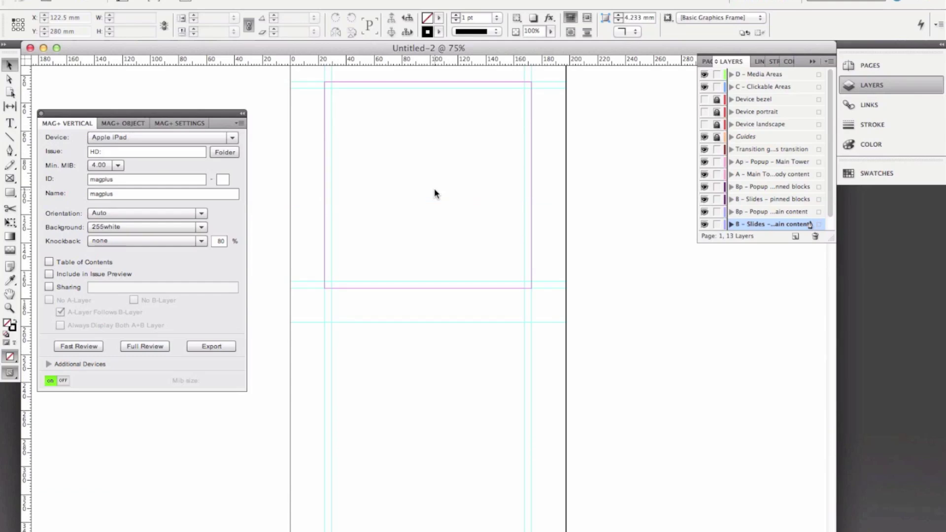
scroll(434, 190, up, 3)
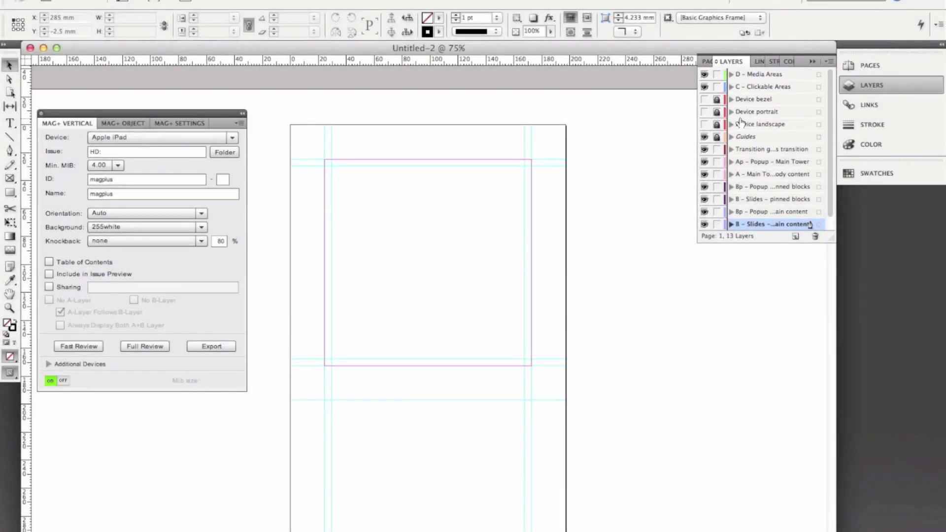
- Preview the portrait, landscape and bezel frames, leaving Device portrait visible and locked
click(704, 112)
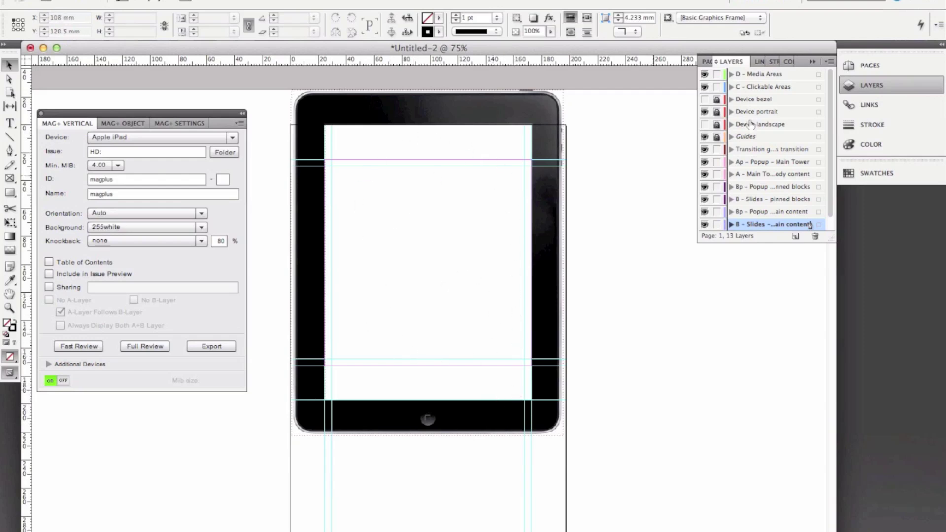
click(704, 111)
click(704, 124)
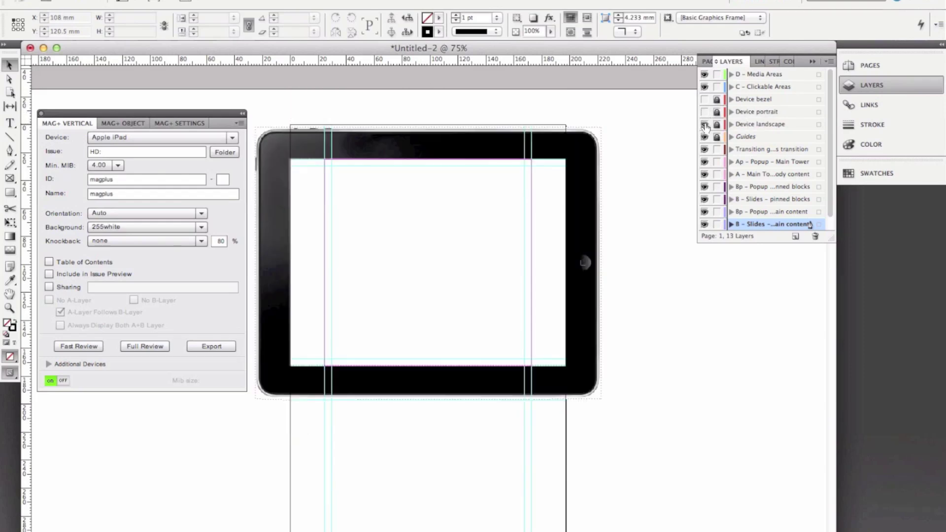
click(704, 124)
click(705, 99)
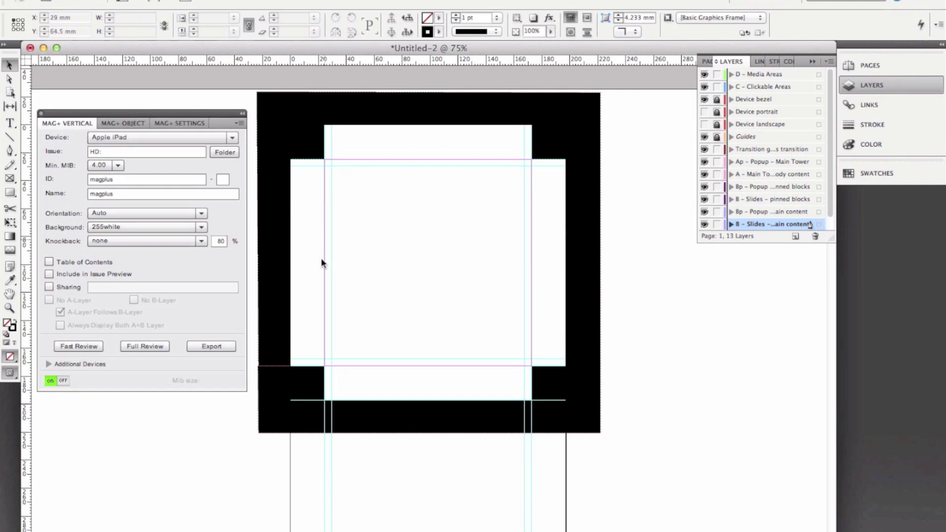
click(704, 99)
click(704, 111)
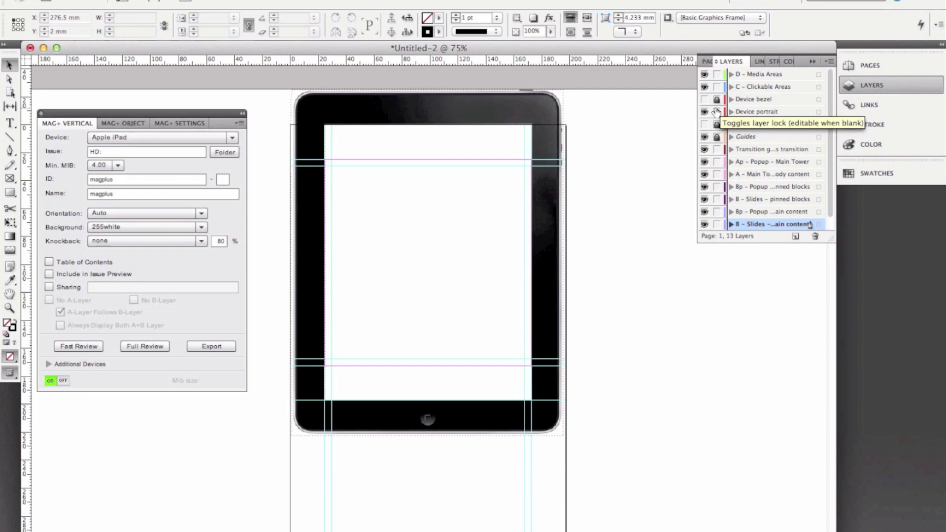
click(716, 112)
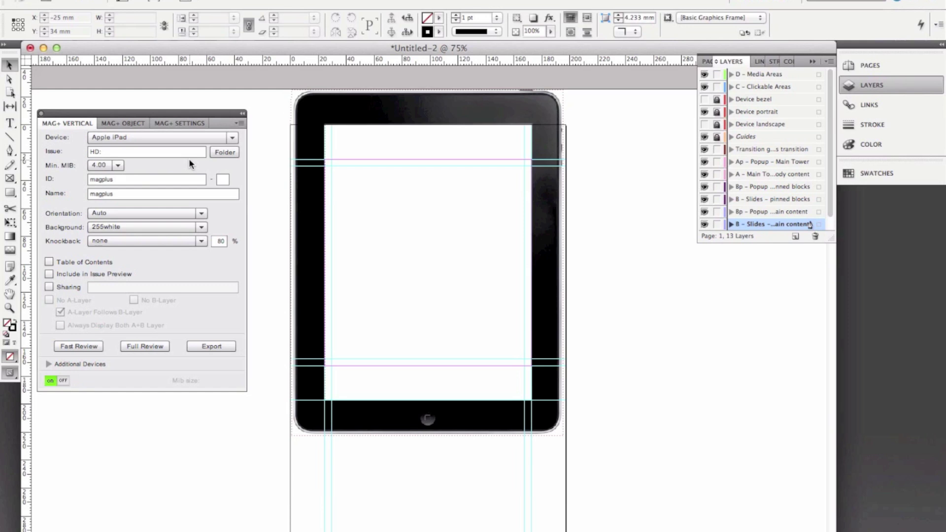
- Choose Sample Issue > Issue Folder – Sample > Apple iPad as the Mag+ issue folder
click(225, 152)
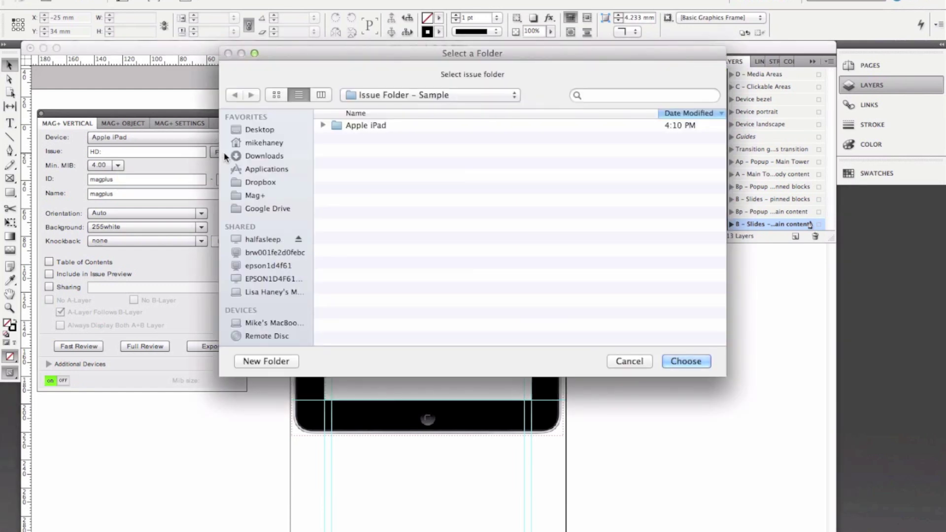
click(379, 95)
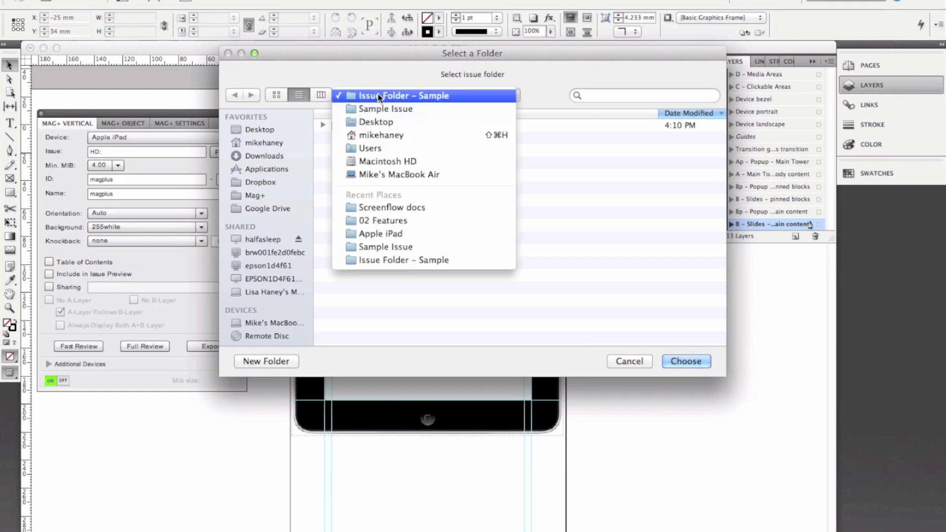
click(378, 109)
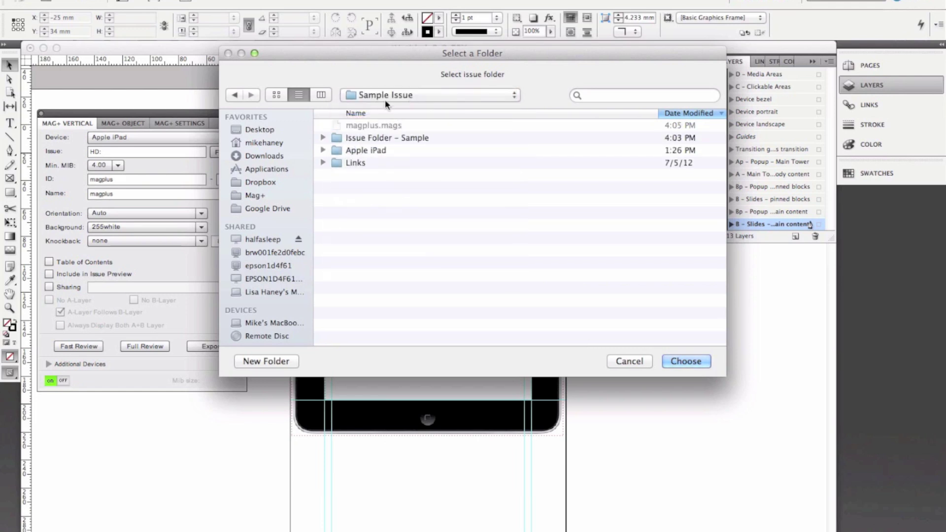
click(323, 149)
click(333, 163)
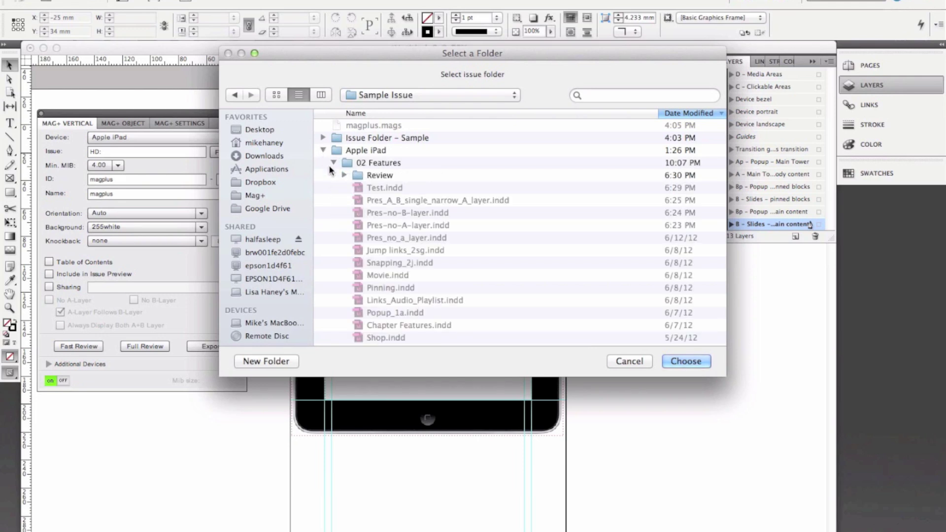
click(333, 163)
click(323, 150)
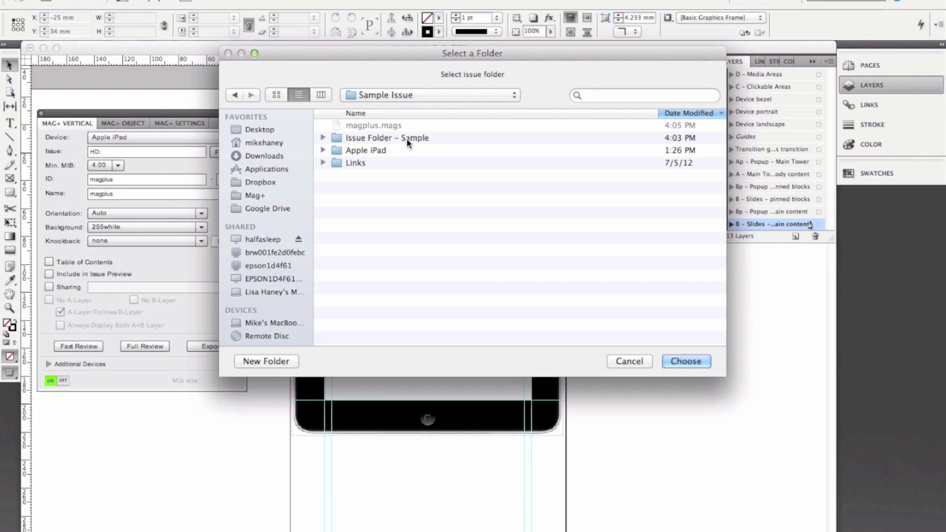
click(323, 138)
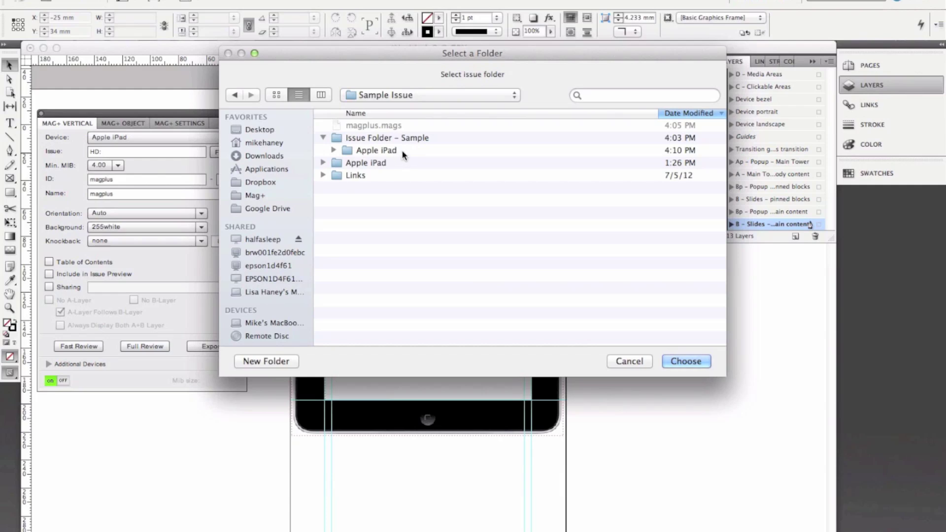
click(401, 150)
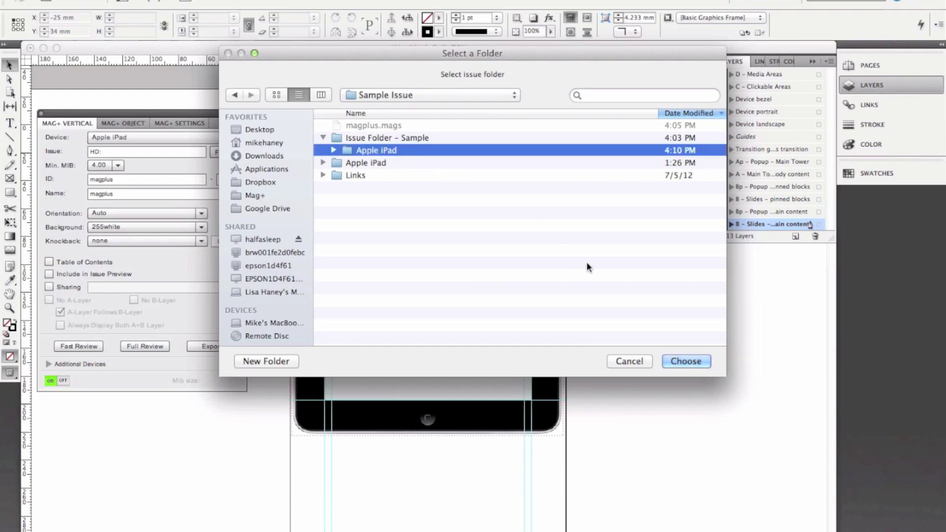
click(690, 362)
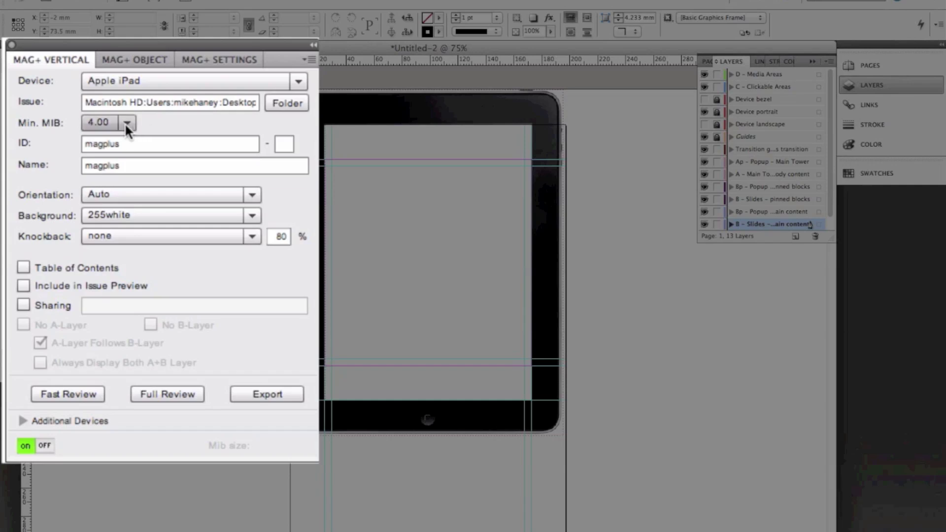
click(126, 124)
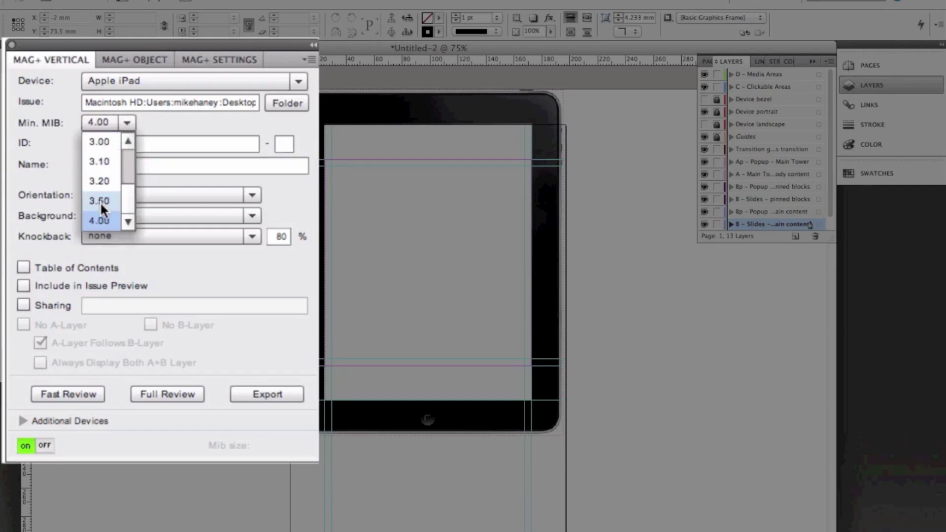
click(161, 123)
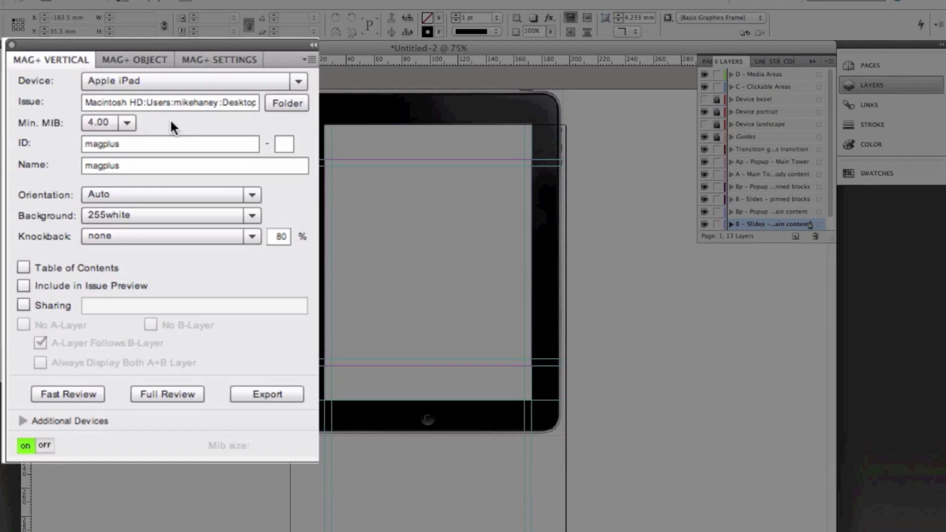
click(127, 123)
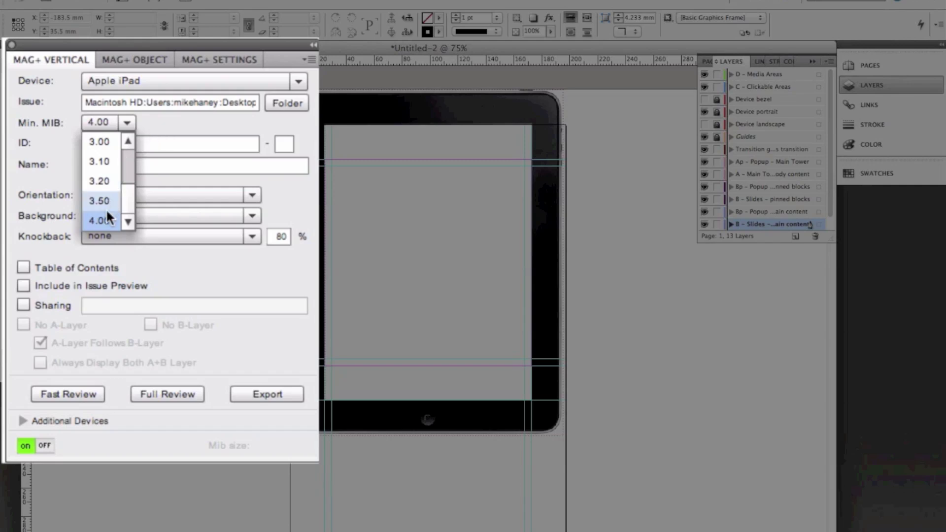
click(176, 122)
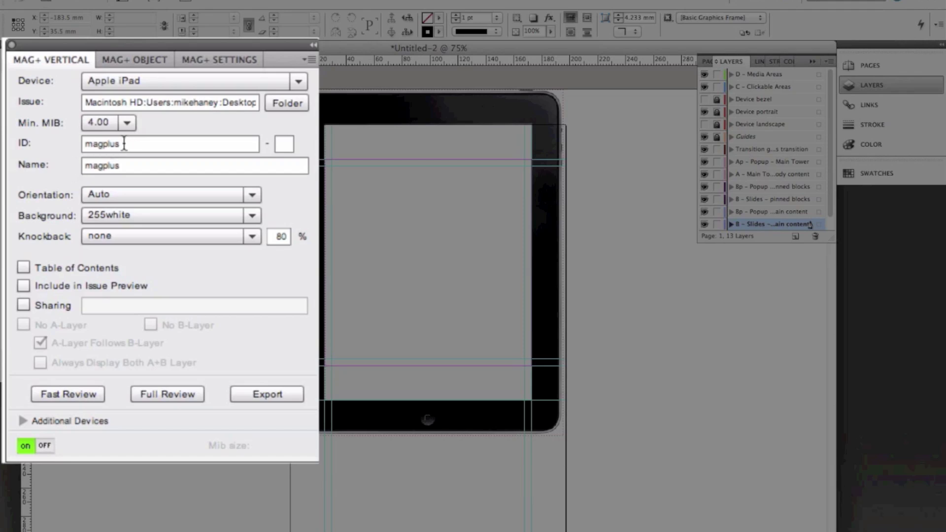
mouse_move(129, 144)
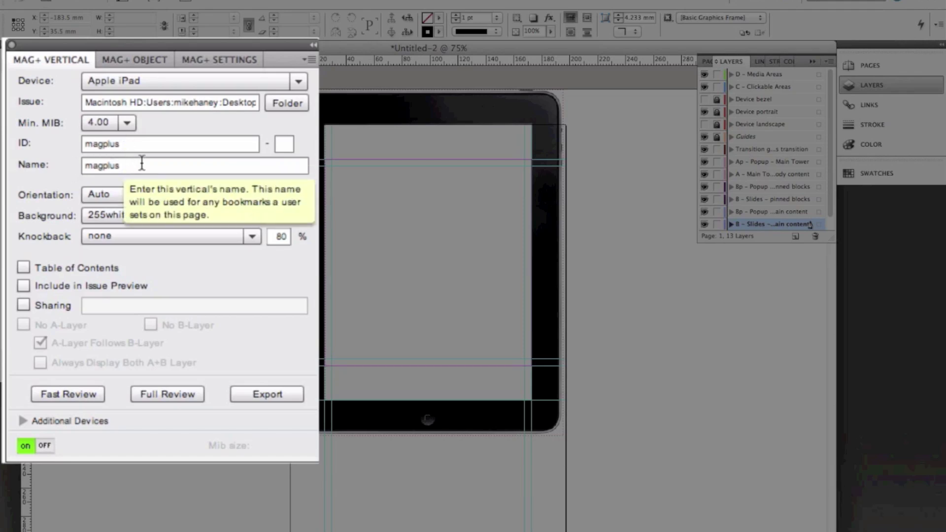
- Replace the vertical ID magplus with Fashion_Example
key(Left)
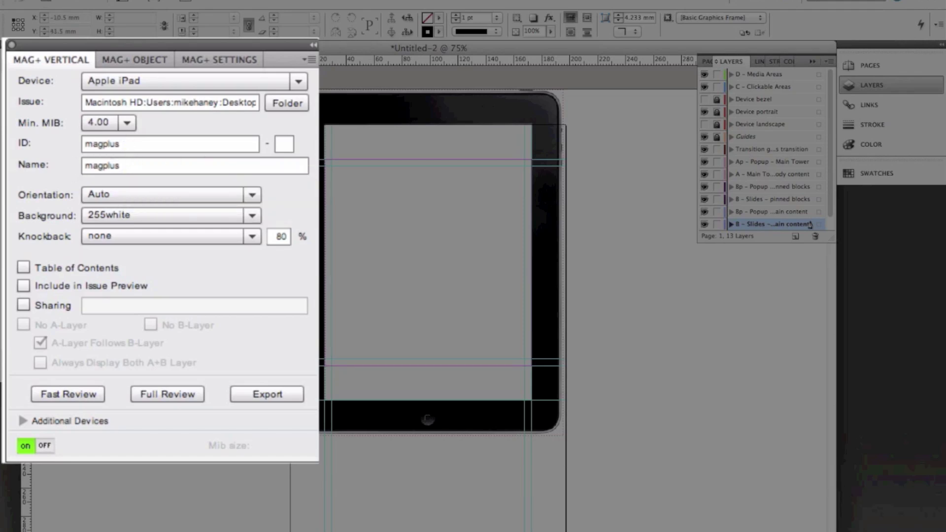
drag(146, 147, 67, 140)
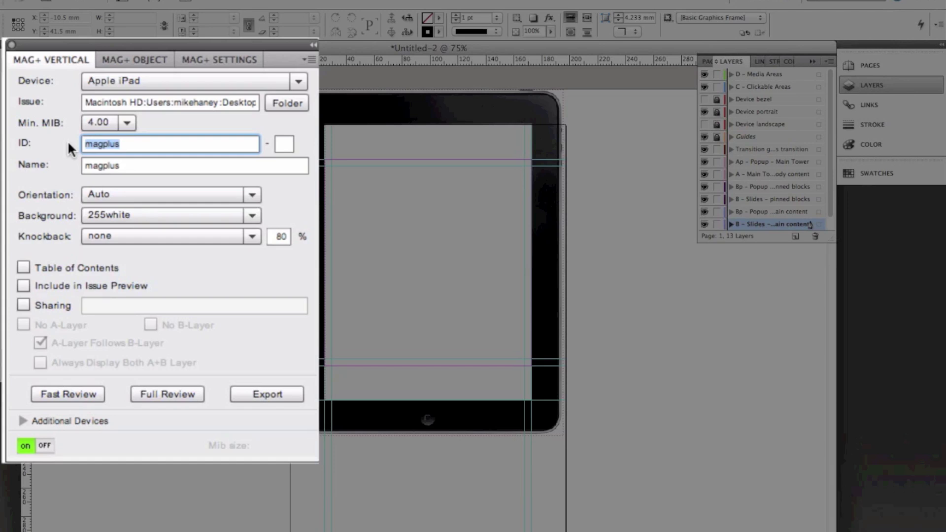
text(Fashion_Example)
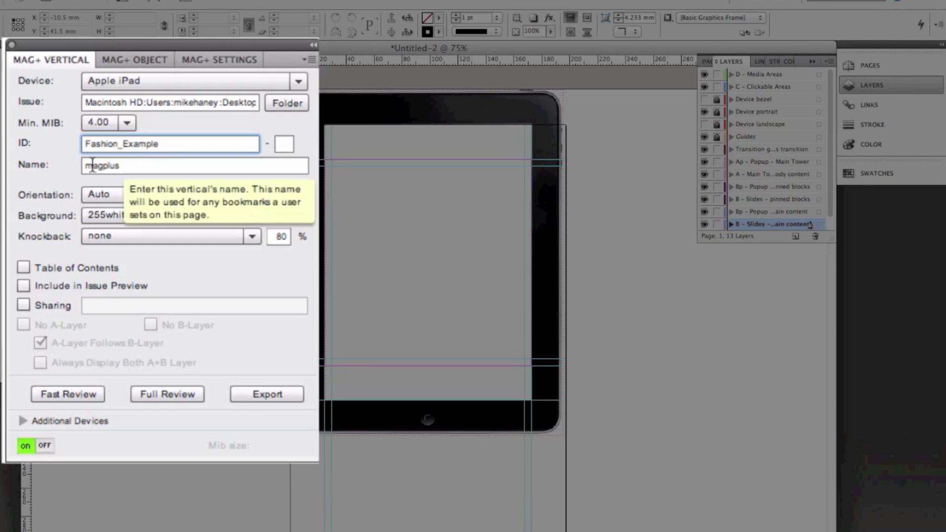
click(128, 166)
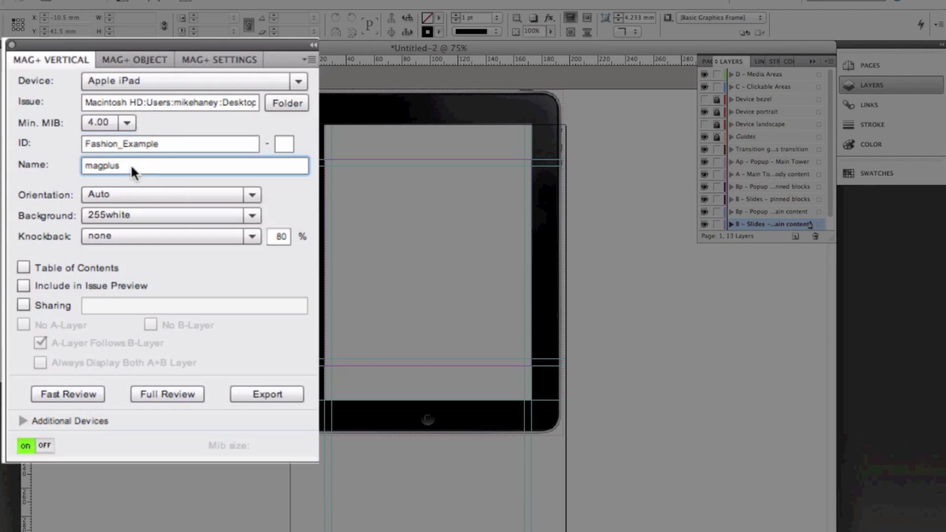
- Change the vertical's Name from magplus to Fashion Ad
double_click(131, 166)
text(Fashion Ad)
click(137, 165)
click(168, 144)
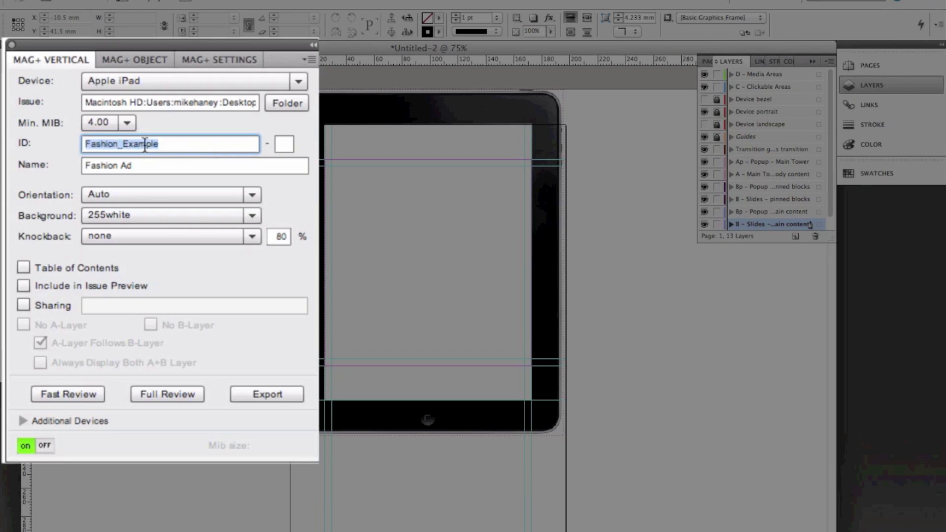
key(Left)
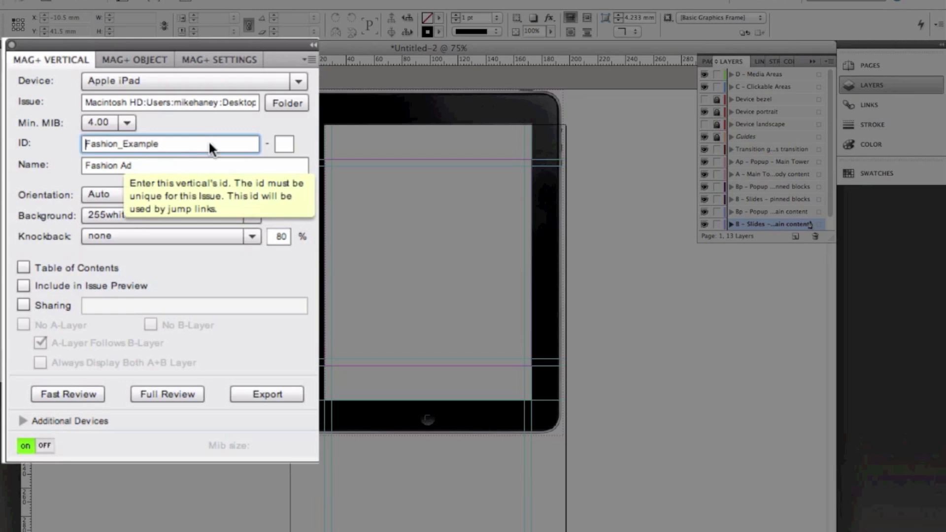
- Prefix the ID with AD_ so it reads AD_Fashion_Example
click(168, 142)
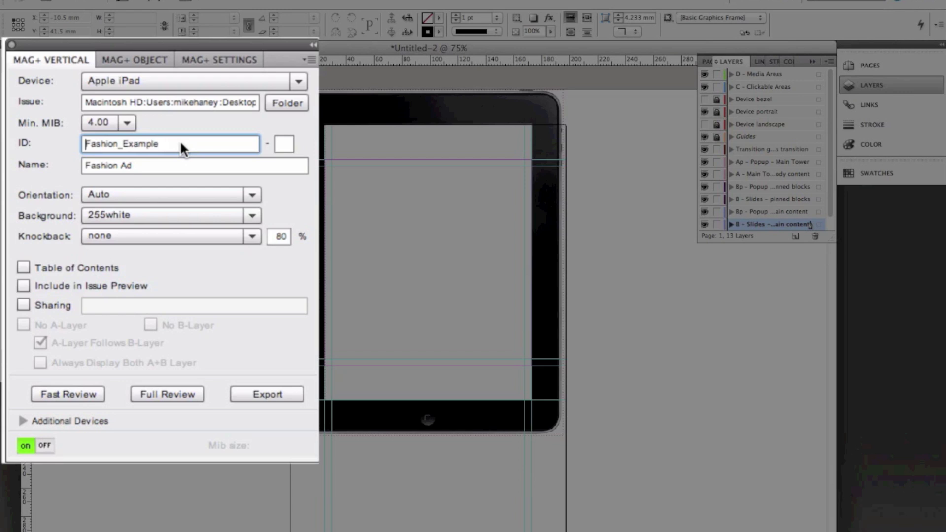
text(AD_)
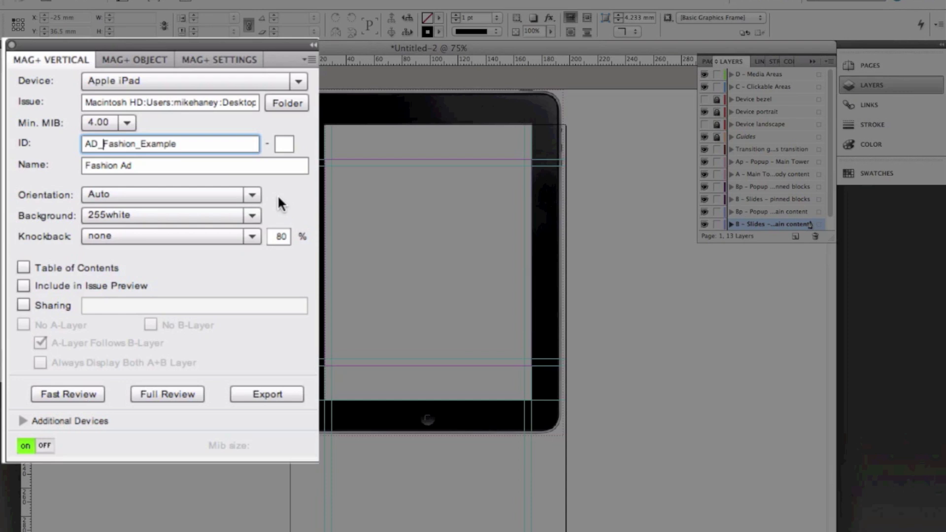
click(250, 195)
click(251, 196)
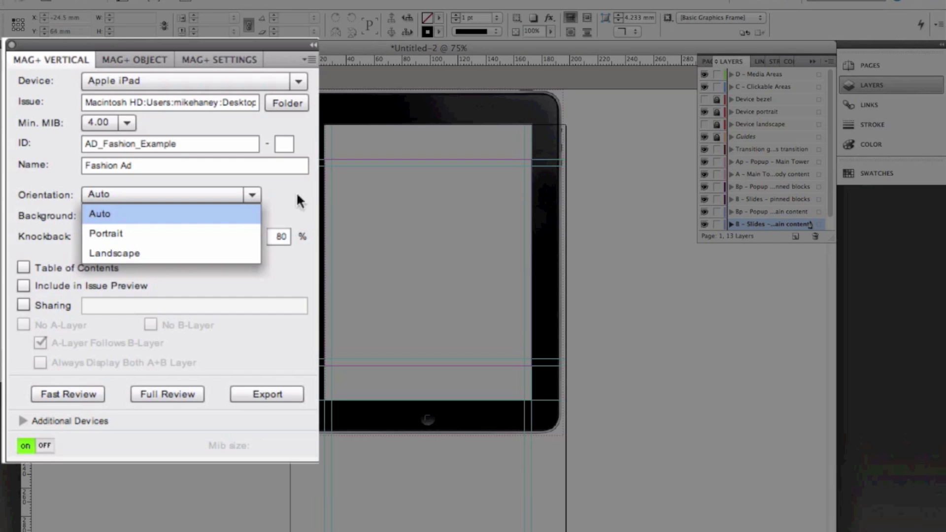
click(275, 196)
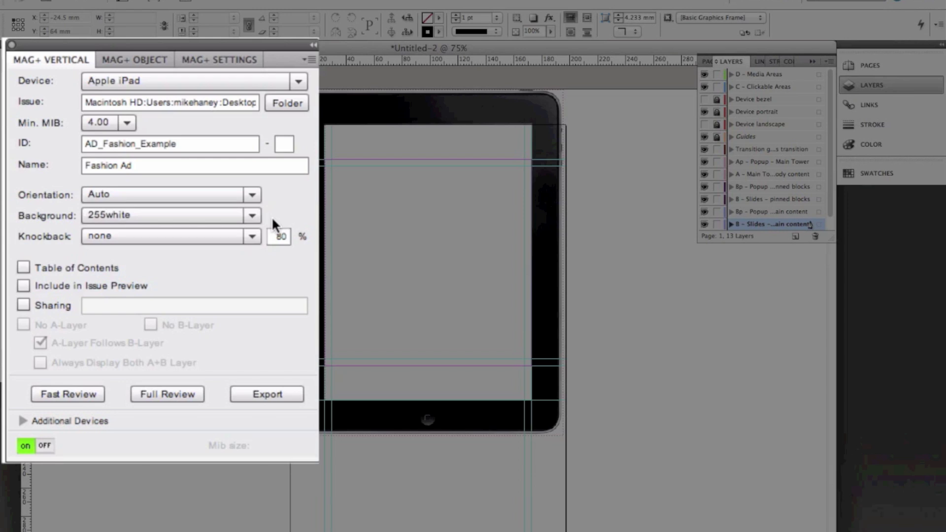
click(252, 217)
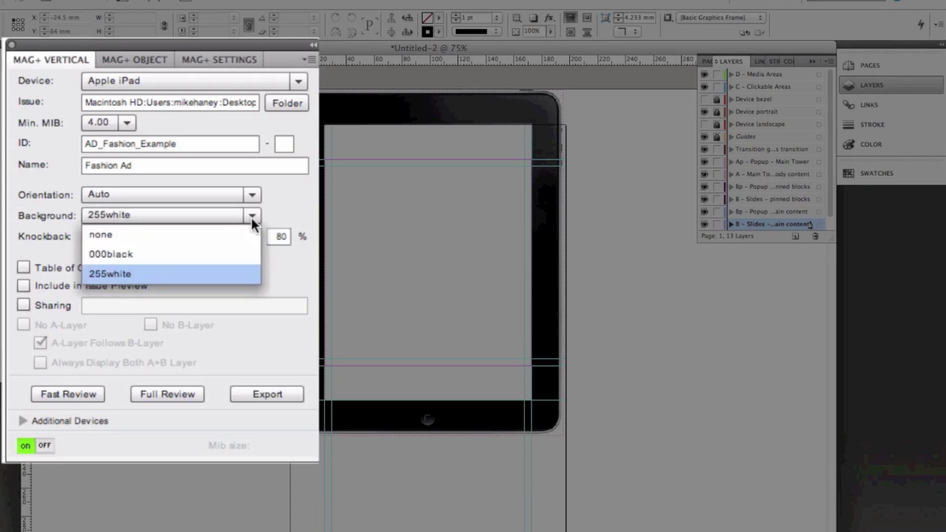
click(282, 215)
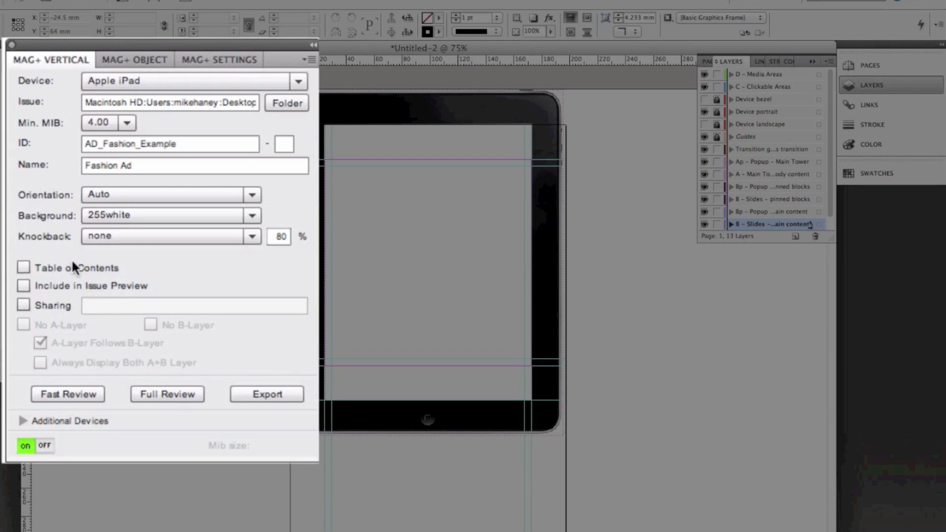
mouse_move(91, 302)
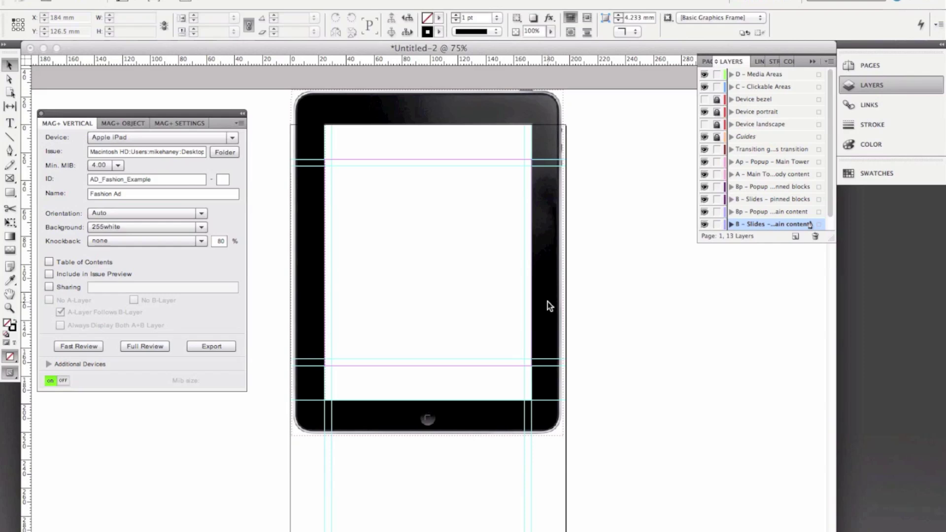
- Open Pres-A-B-multiple pages-narrow A-layer.indd from Desktop > Sample Issue > Apple iPad > 01 Presentations styles
key(super+o)
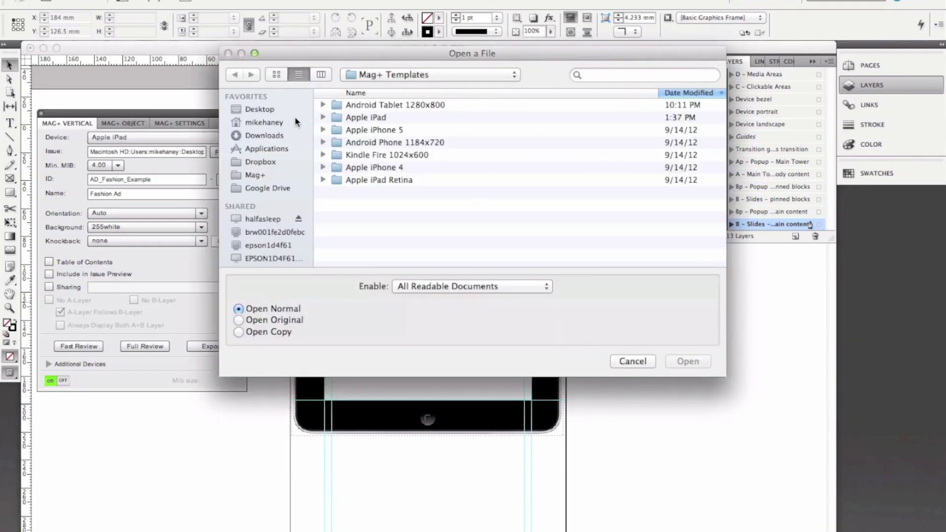
click(284, 109)
double_click(370, 105)
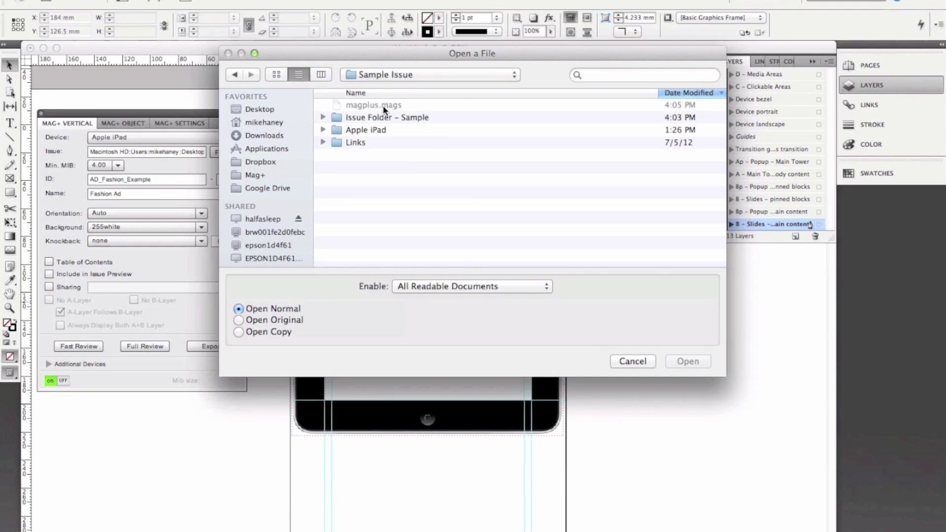
click(381, 130)
double_click(380, 130)
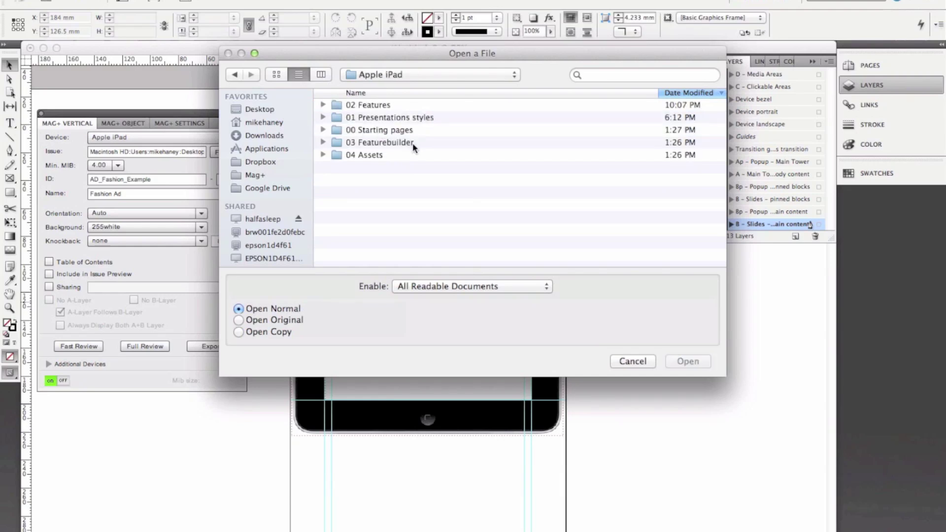
click(321, 117)
click(322, 117)
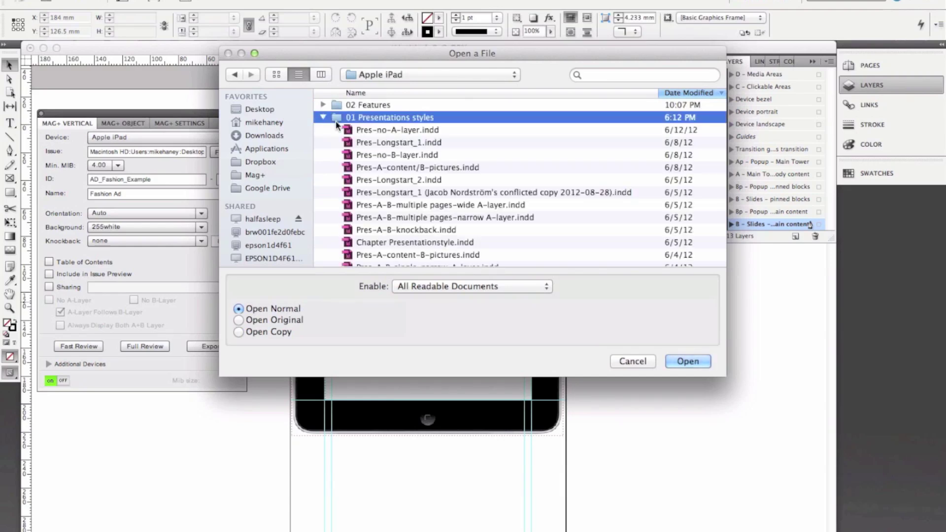
click(416, 205)
double_click(404, 218)
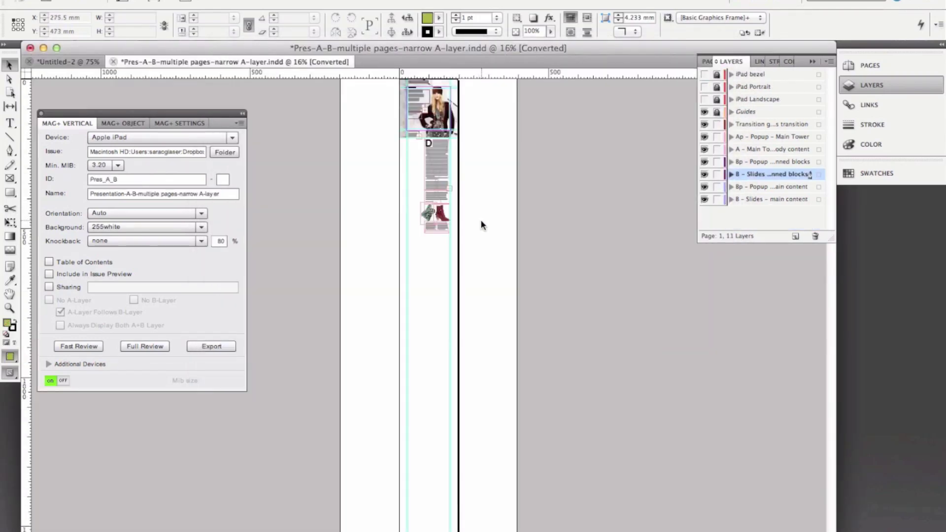
- Zoom into the template's top and select The Art Fashion Week headline group and drop-cap column
key(super+space)
drag(473, 220, 393, 84)
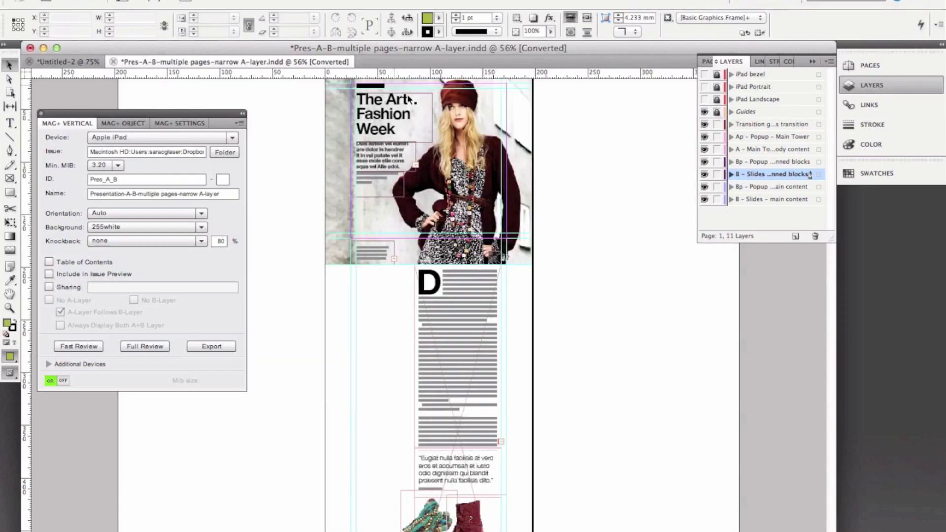
scroll(464, 183, up, 3)
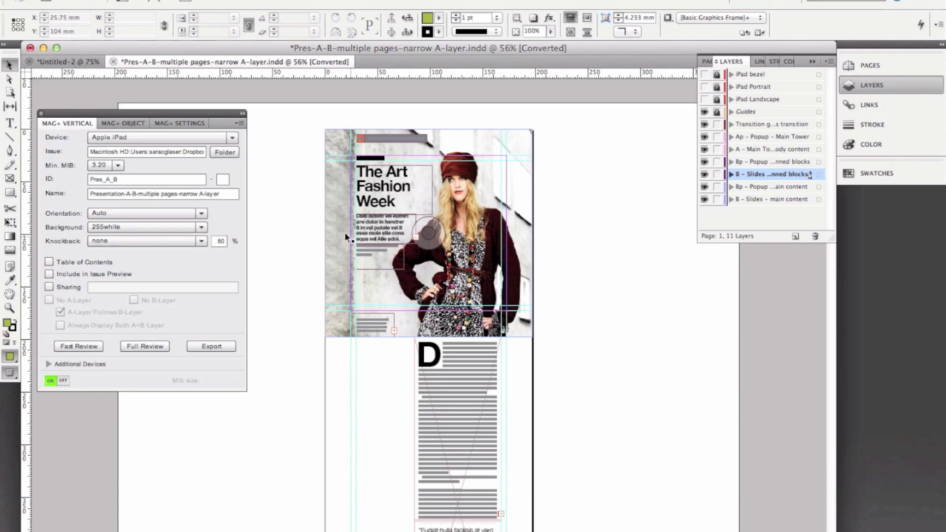
click(52, 61)
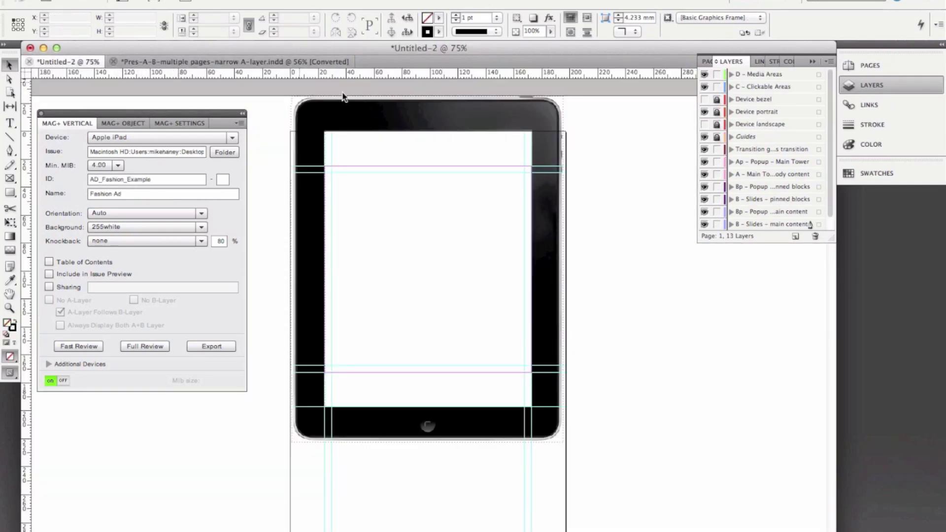
click(235, 61)
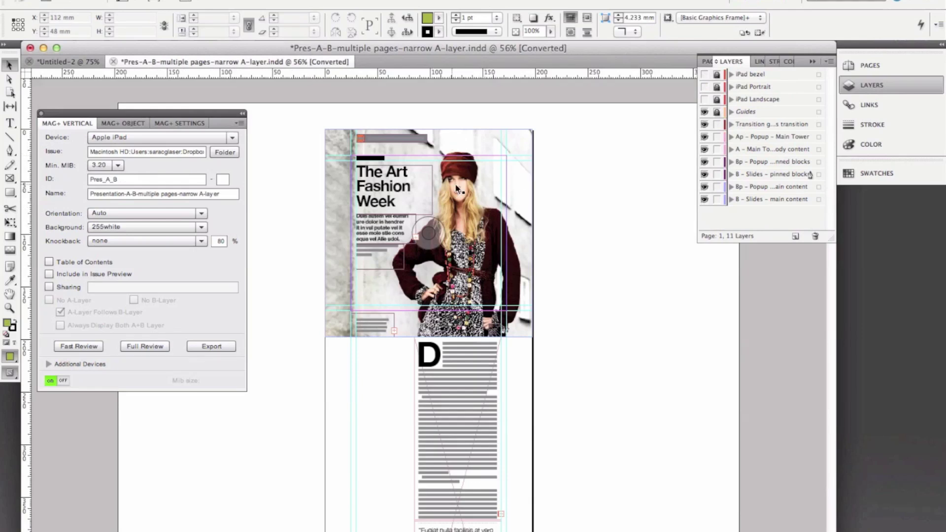
click(414, 222)
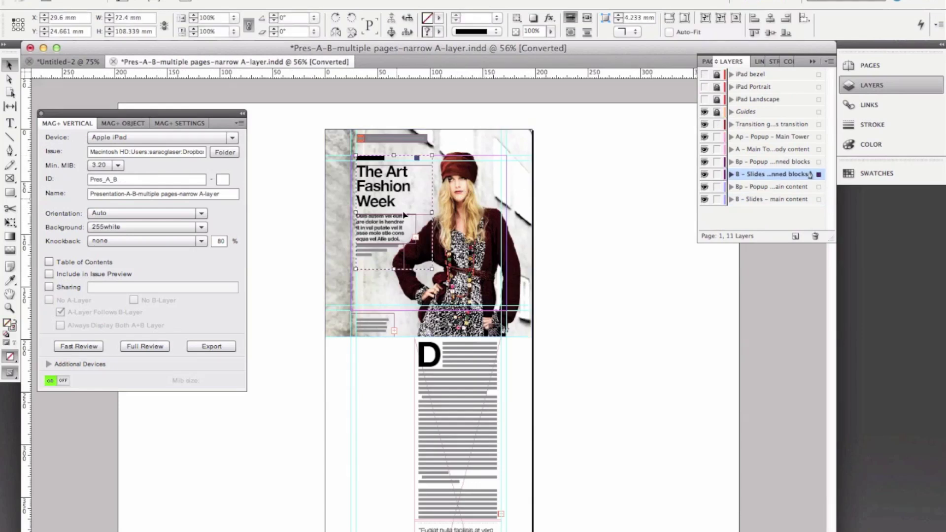
click(483, 434)
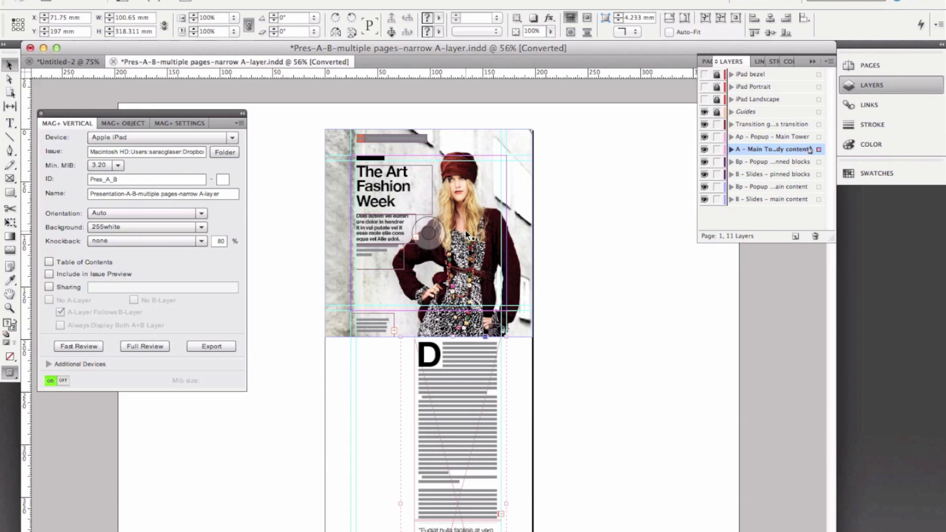
- Copy the fashion photo into the blank iPad page and move it to the page top
click(486, 161)
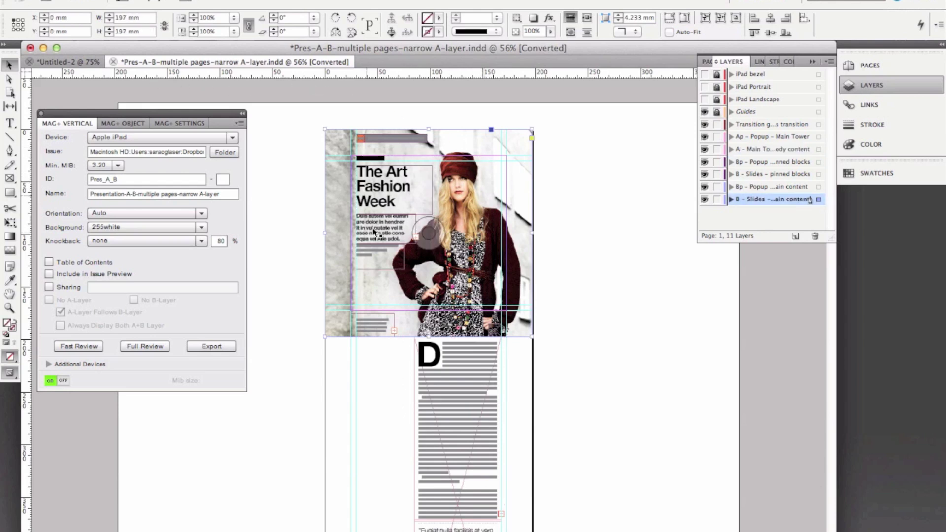
key(super+grave)
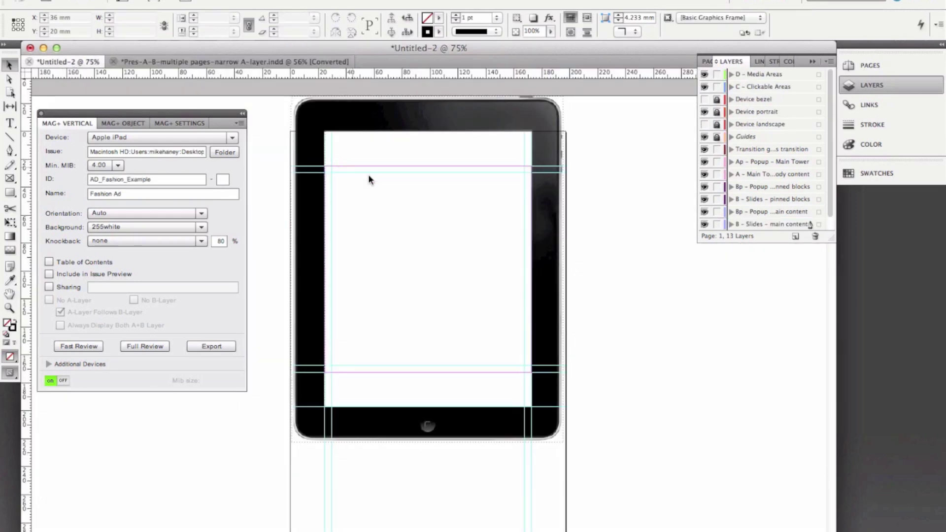
key(super+v)
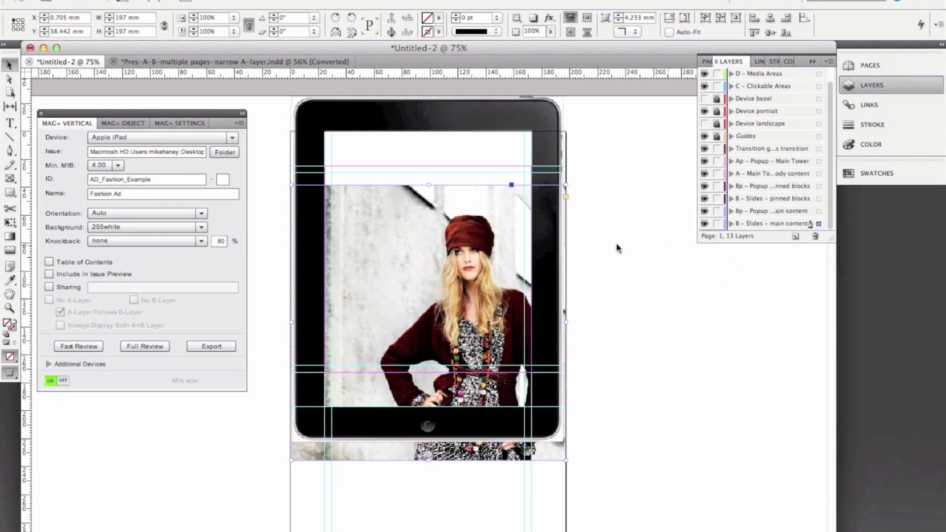
drag(472, 274, 474, 227)
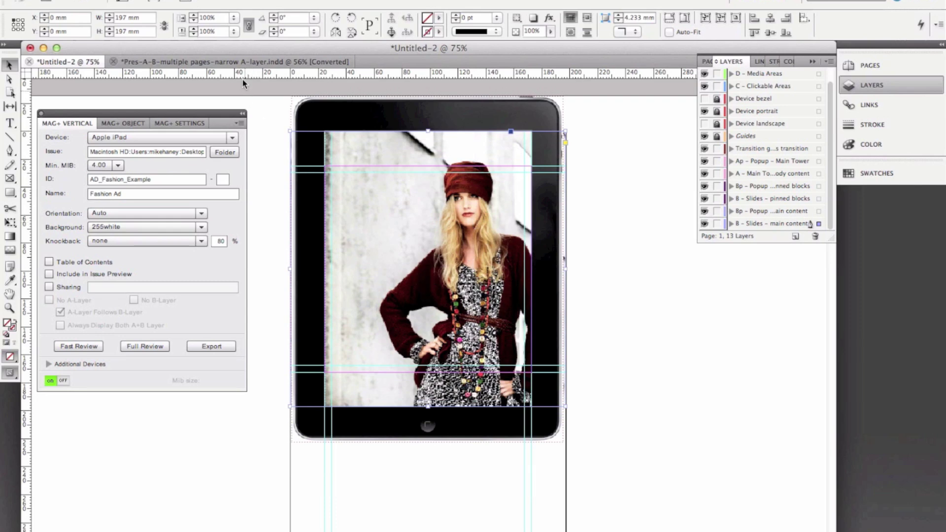
- Select the drop-cap body text frame in the Pres-A-B fashion template
click(238, 61)
click(478, 391)
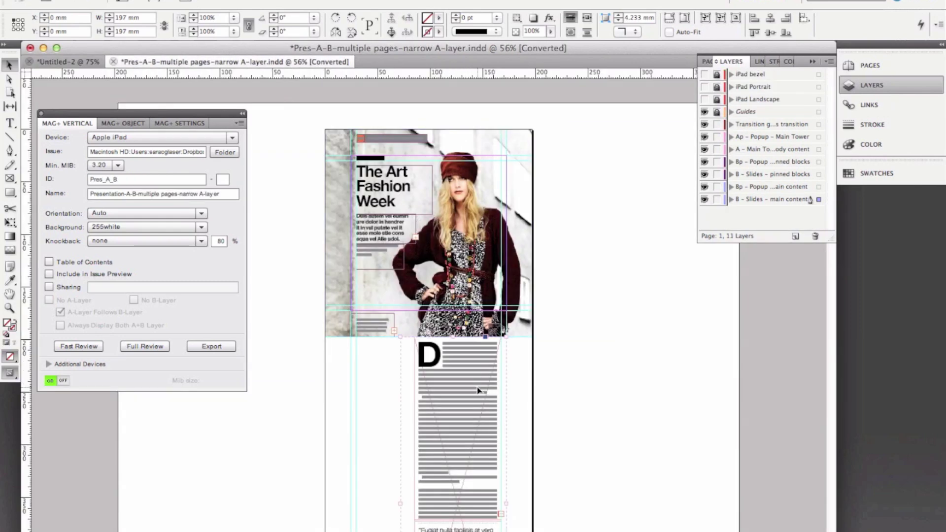
scroll(477, 391, down, 5)
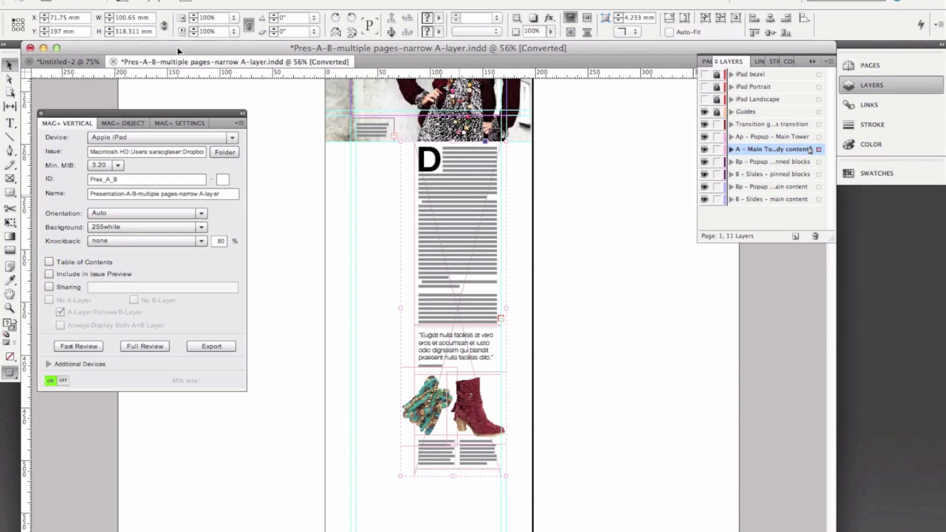
- Paste the drop-cap column onto Untitled-2's A - Main Tower body content layer, over the photo's lower-left
click(61, 63)
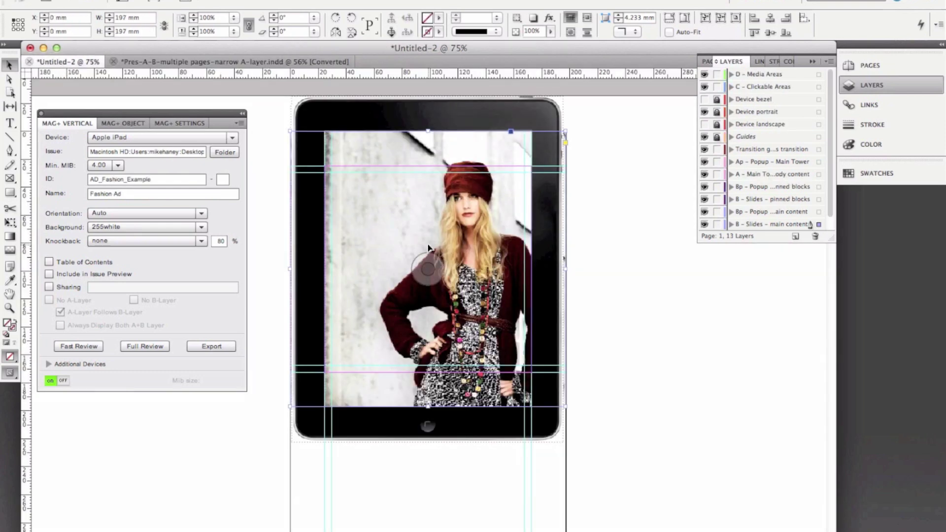
click(777, 175)
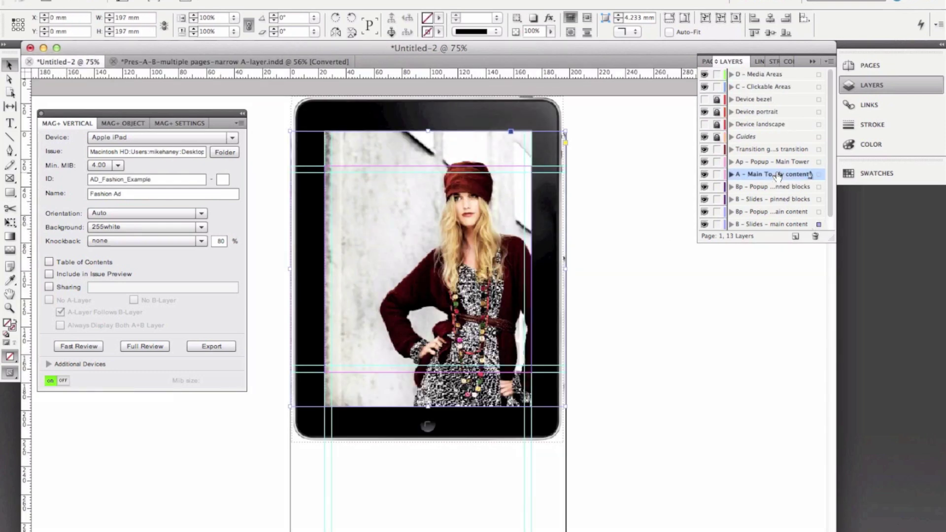
key(super+v)
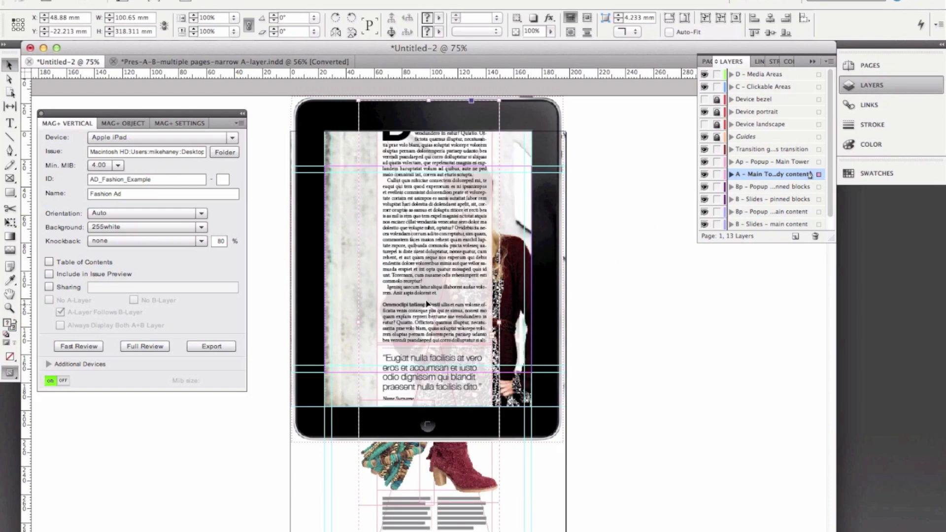
drag(422, 324, 394, 348)
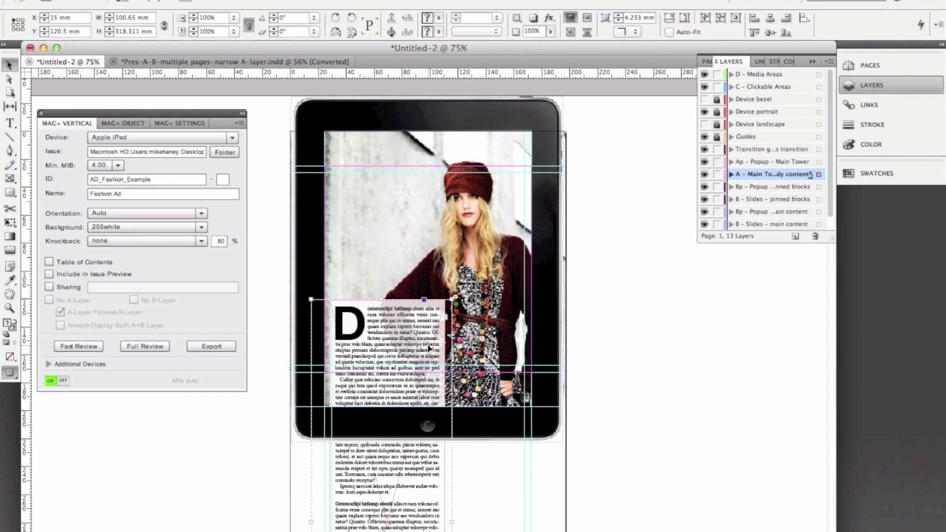
- Bring the Reflector mirror of the iPad's Mag+ Reviewer library to the front, then return to InDesign
mouse_move(495, 528)
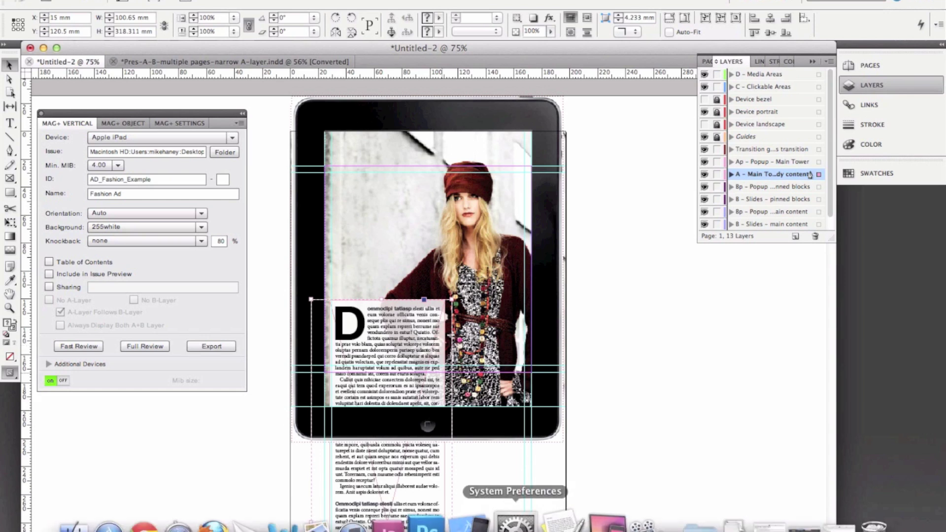
click(588, 521)
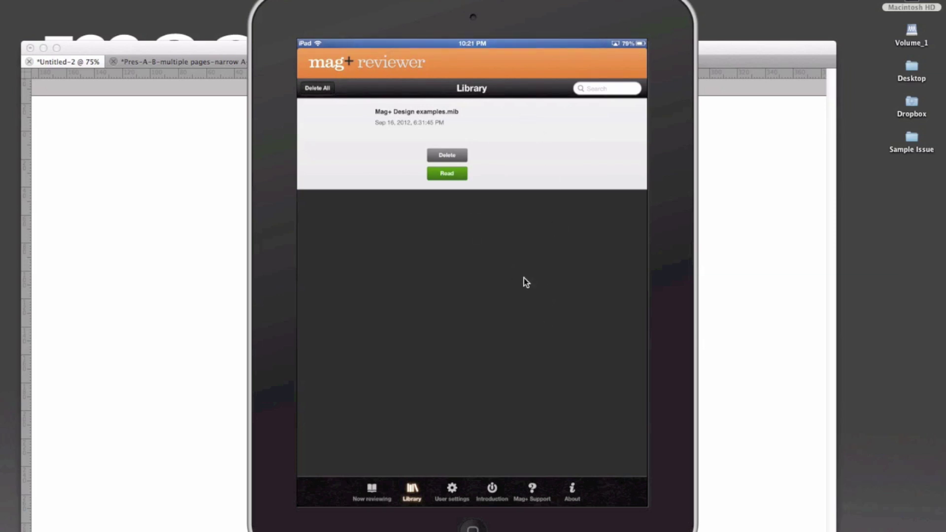
click(224, 383)
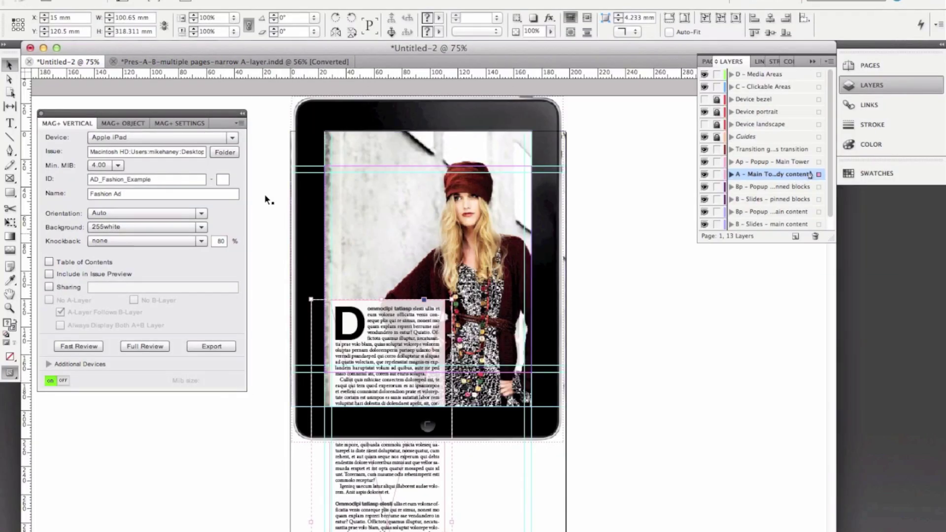
- Check the MAG+ review destination, then save the fashion ad as Sample.indd
click(195, 123)
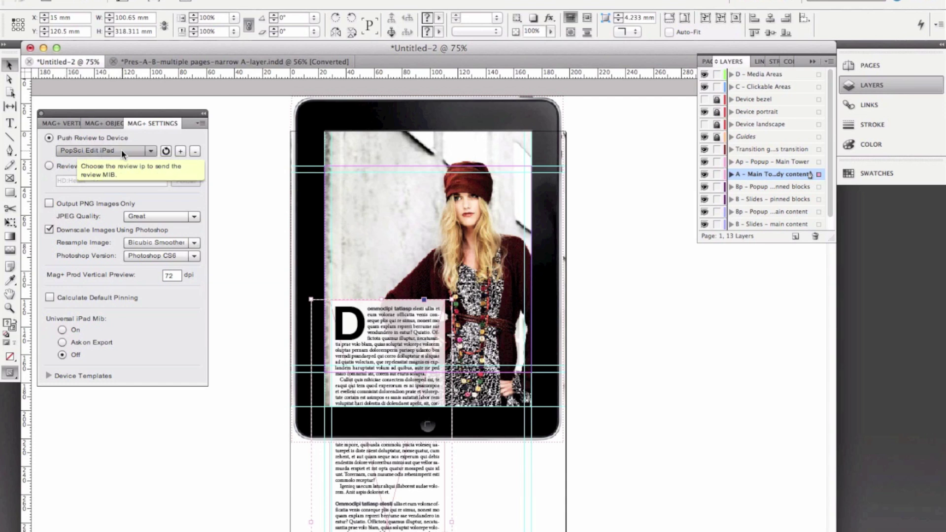
click(73, 122)
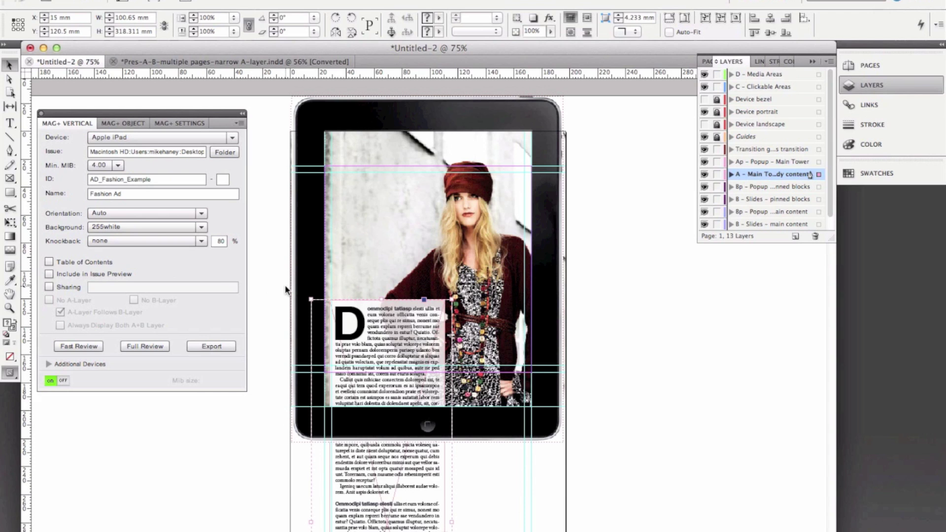
key(super+shift+s)
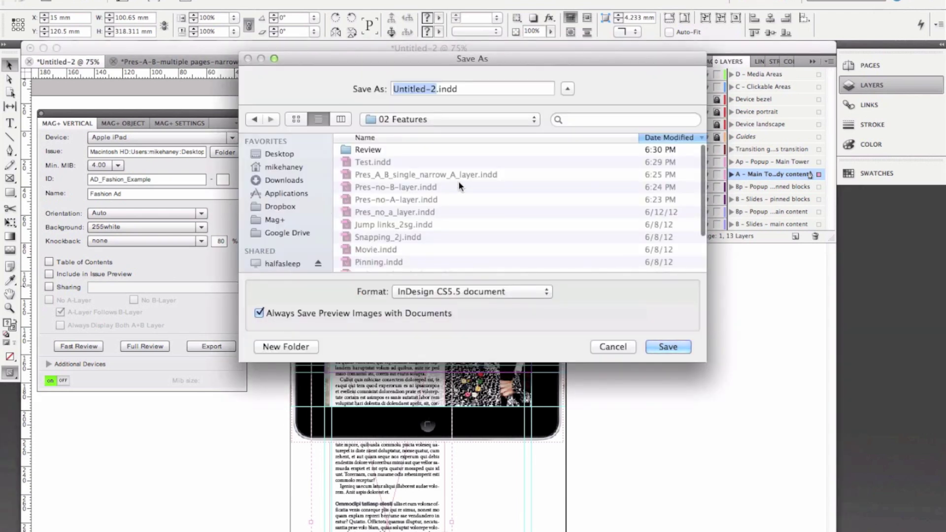
text(Sample)
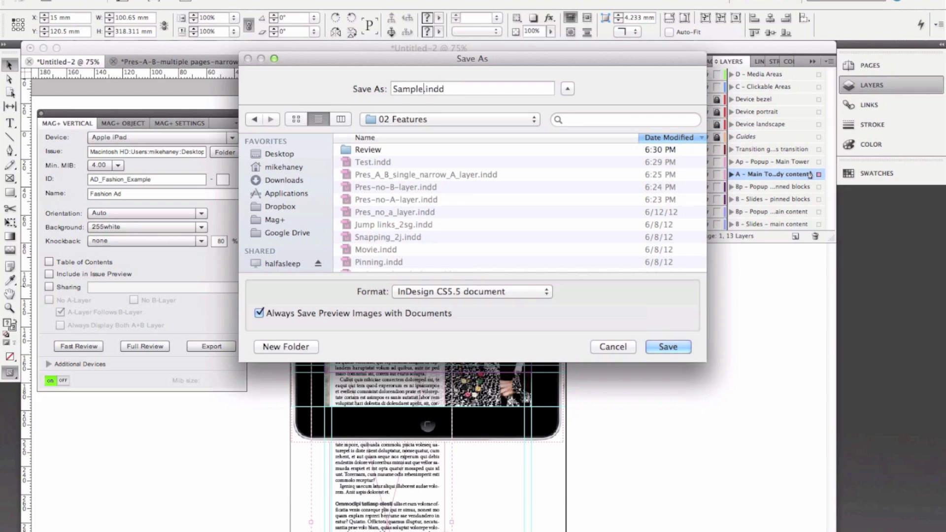
key(Return)
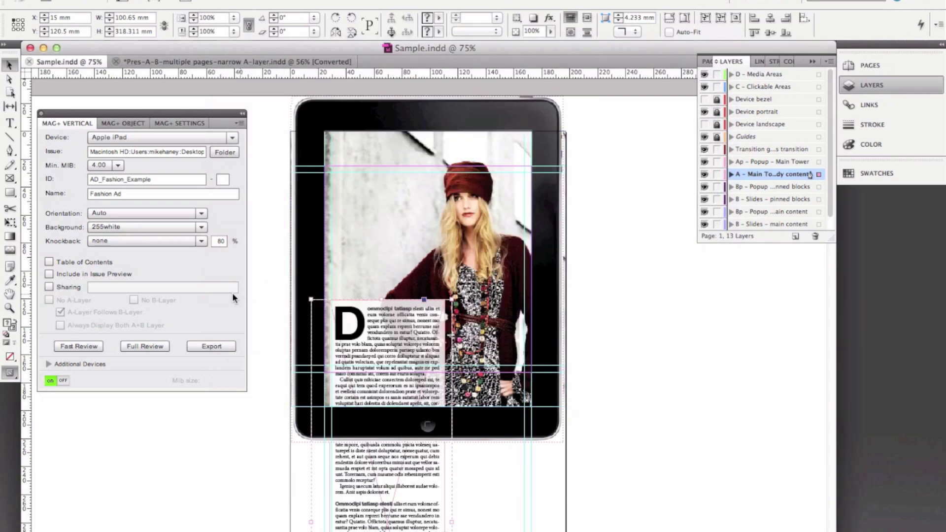
- Send a fast review of the Sample page to the iPad
click(86, 347)
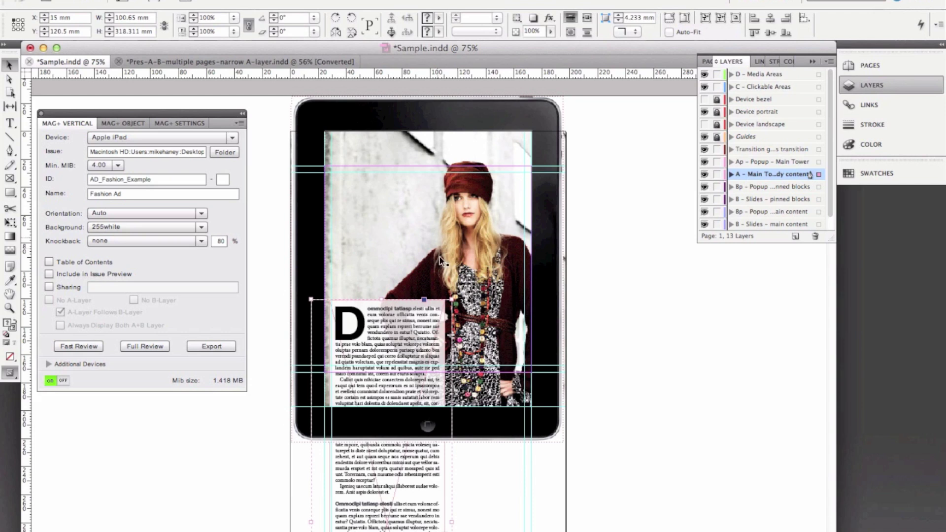
click(162, 344)
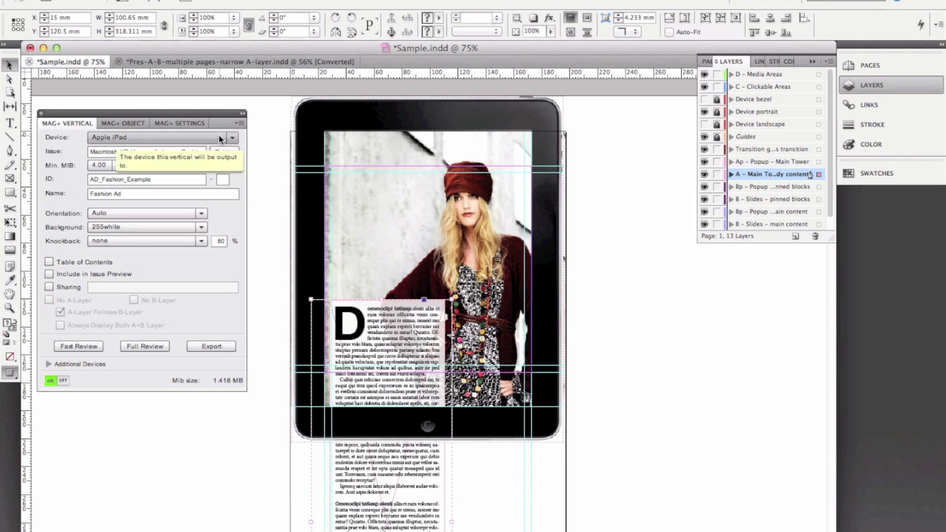
click(169, 350)
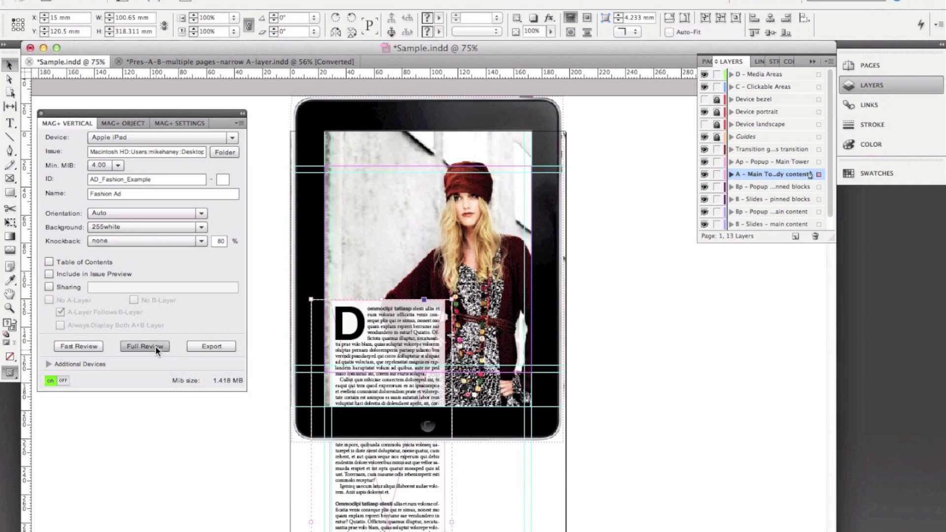
- Resend the fast review to the iPad and bring up the mirrored preview
click(97, 347)
click(104, 346)
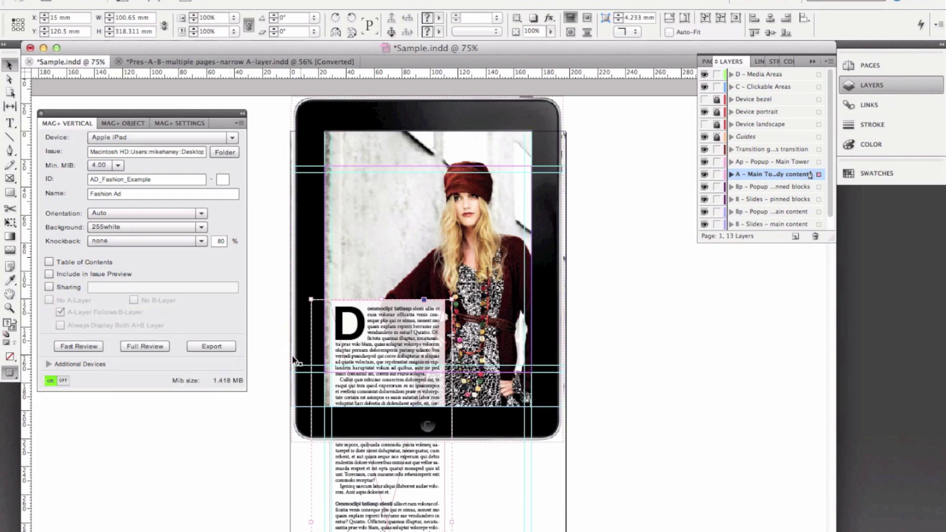
click(220, 349)
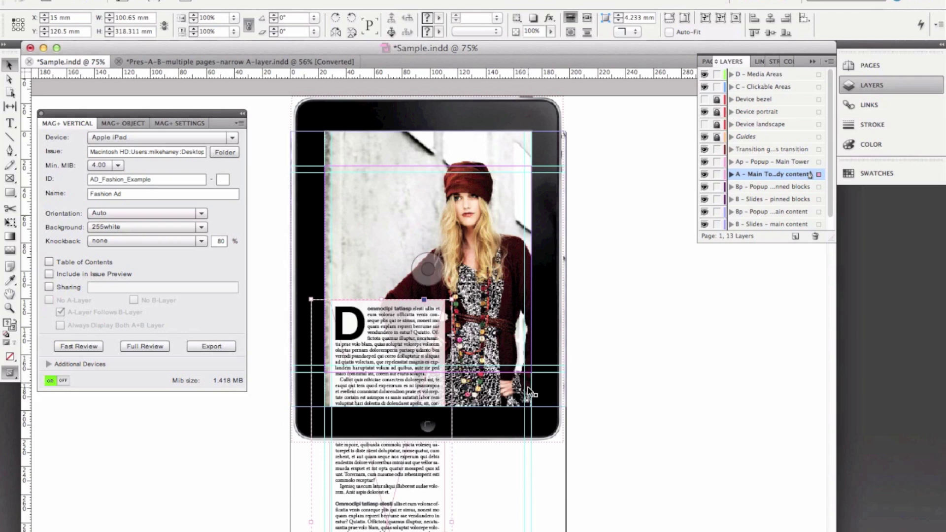
mouse_move(512, 526)
click(603, 523)
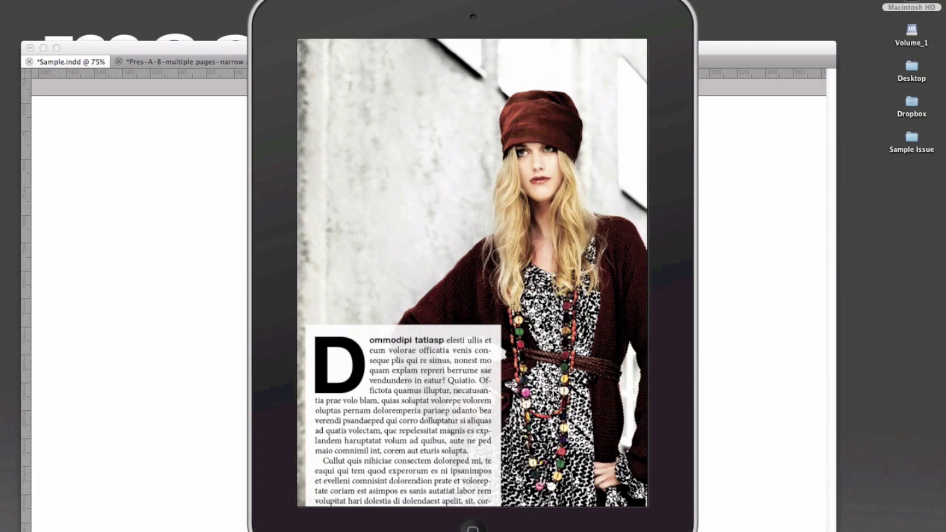
click(735, 362)
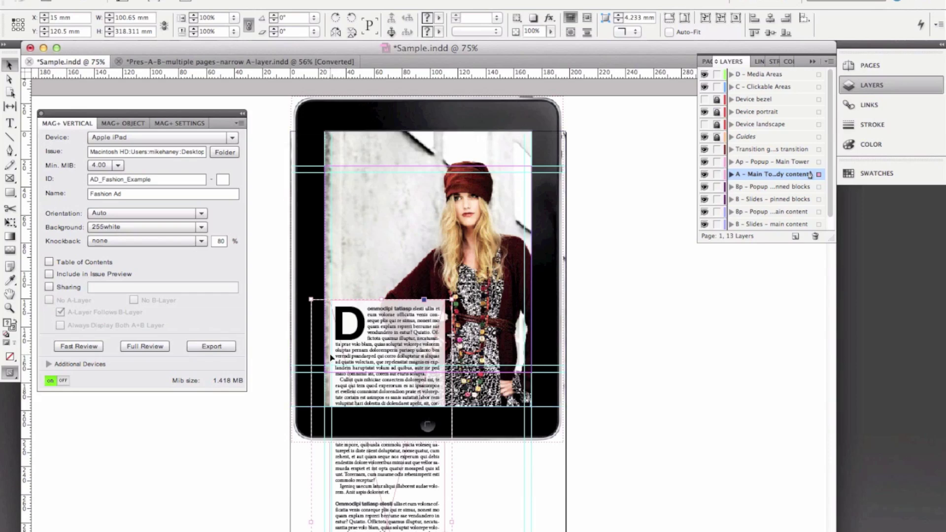
- Scroll the drop-cap article on the mirrored iPad and hide then restore it over the photo
mouse_move(523, 525)
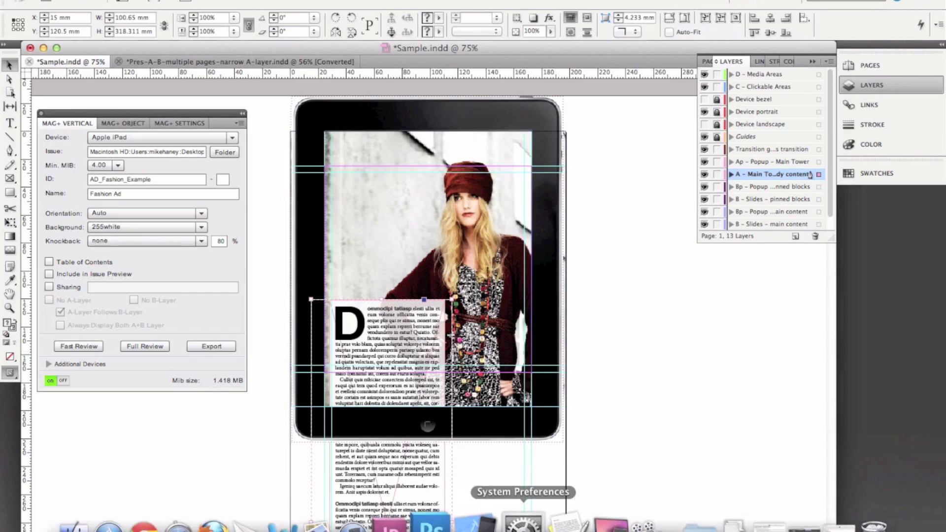
click(581, 523)
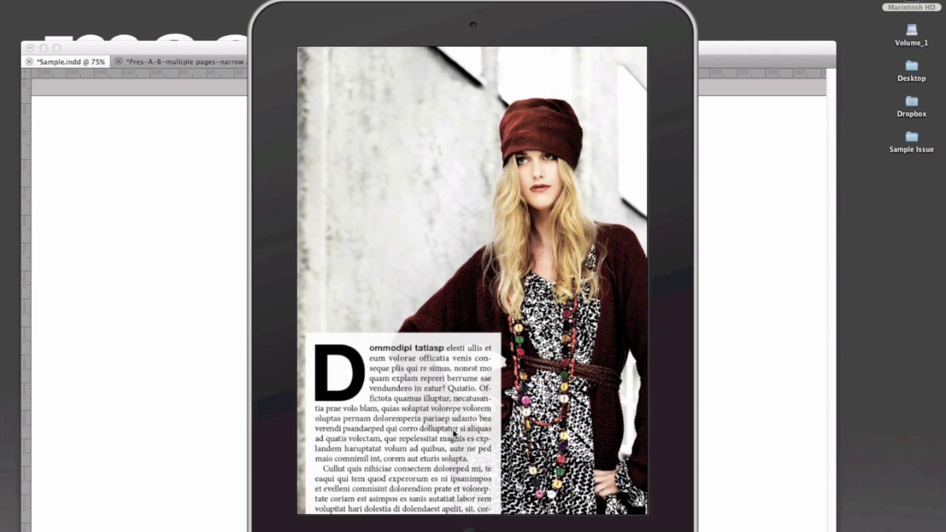
scroll(453, 428, down, 10)
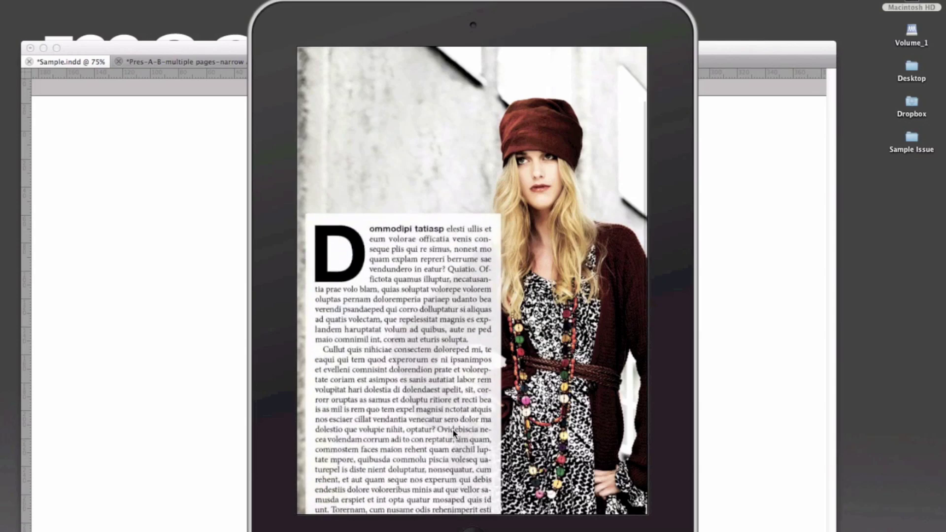
scroll(452, 429, down, 3)
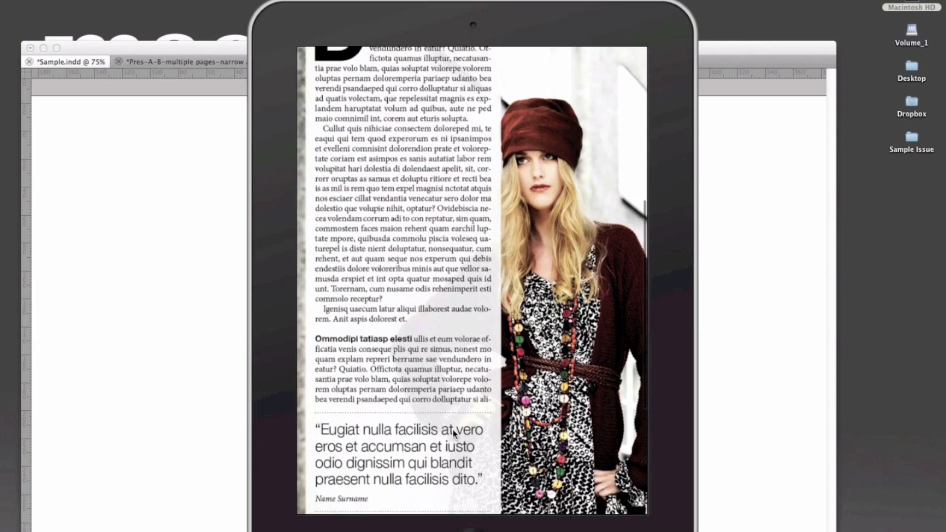
scroll(453, 433, up, 2)
scroll(453, 433, down, 8)
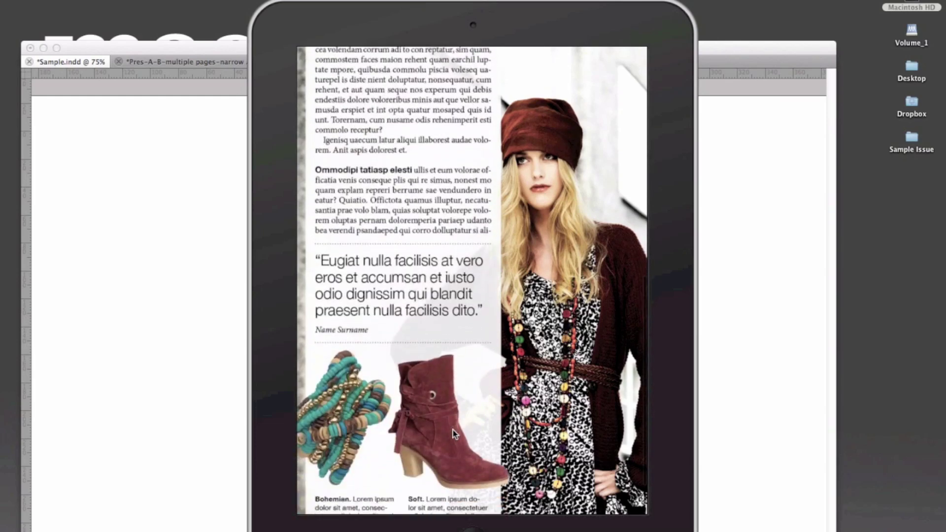
scroll(452, 429, up, 7)
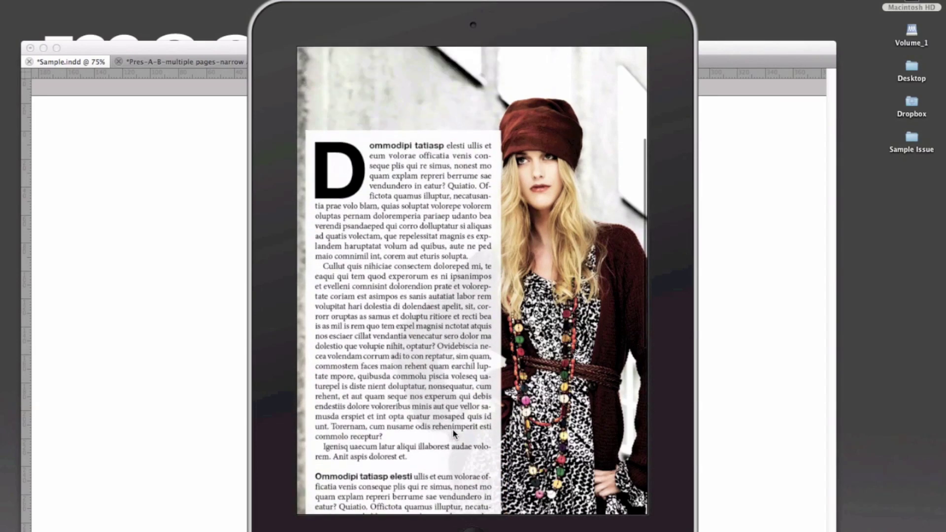
scroll(452, 428, up, 4)
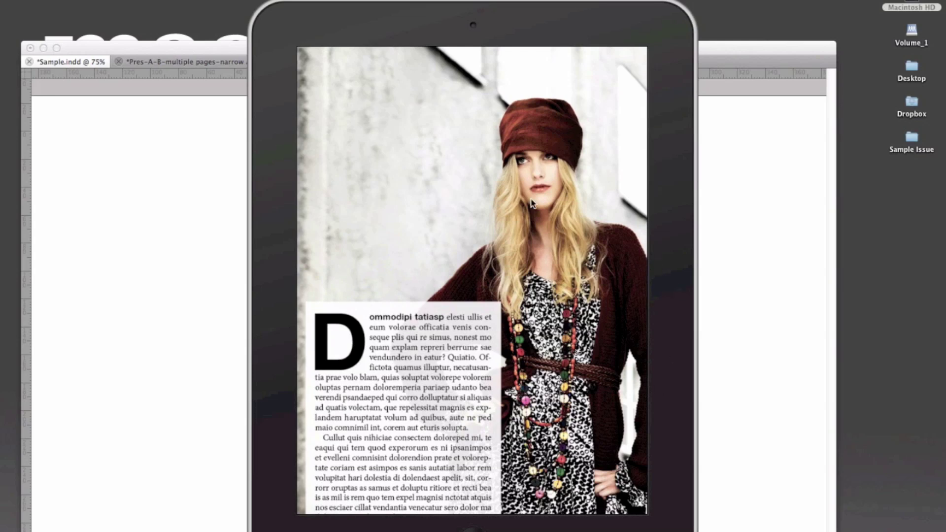
click(495, 232)
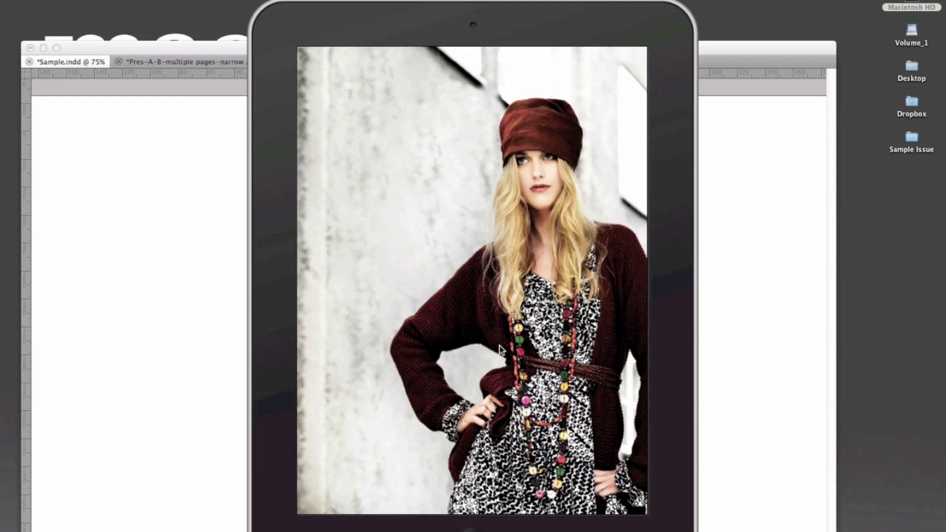
click(519, 317)
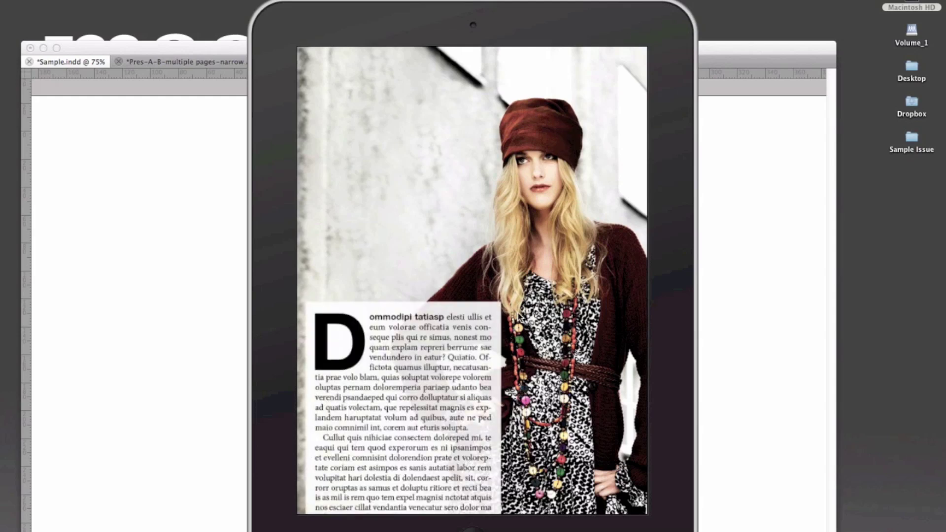
click(231, 369)
- Select the caption frame and The Art Fashion Week headline in the Pres-A-B document
click(227, 62)
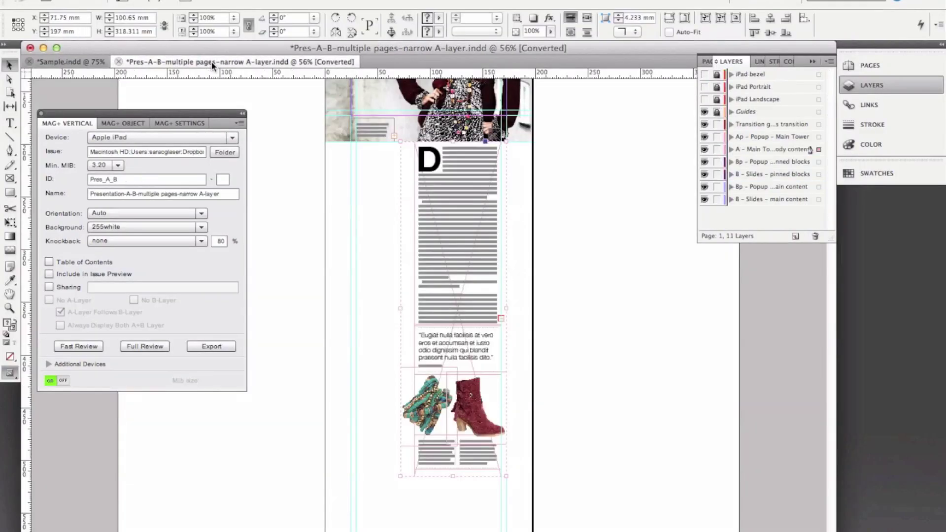
scroll(428, 276, up, 5)
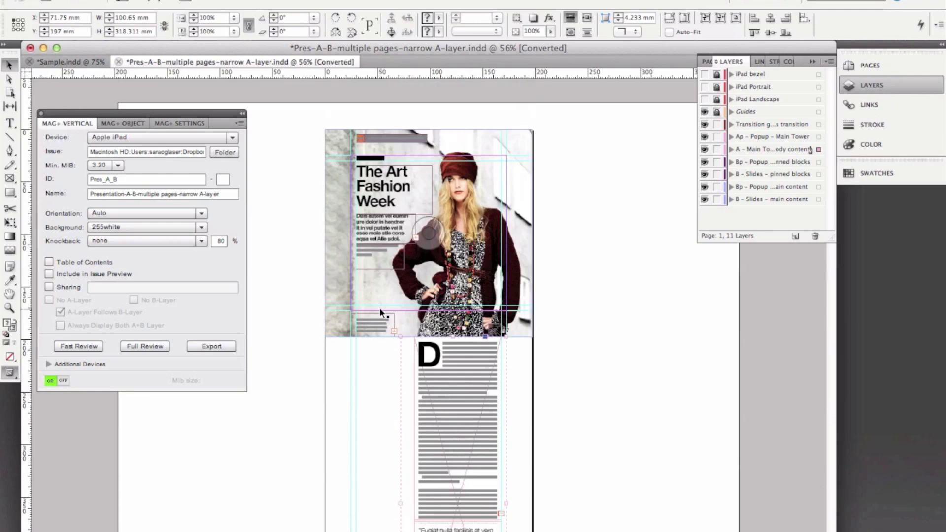
click(374, 319)
shift+click(382, 246)
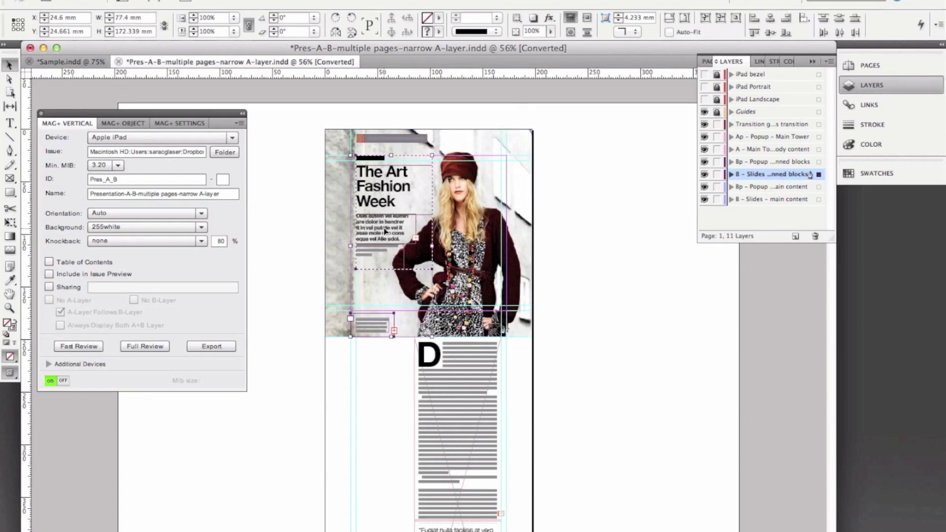
- In Sample, on the B - Slides - main content layer, move the headline group to the top left
click(73, 62)
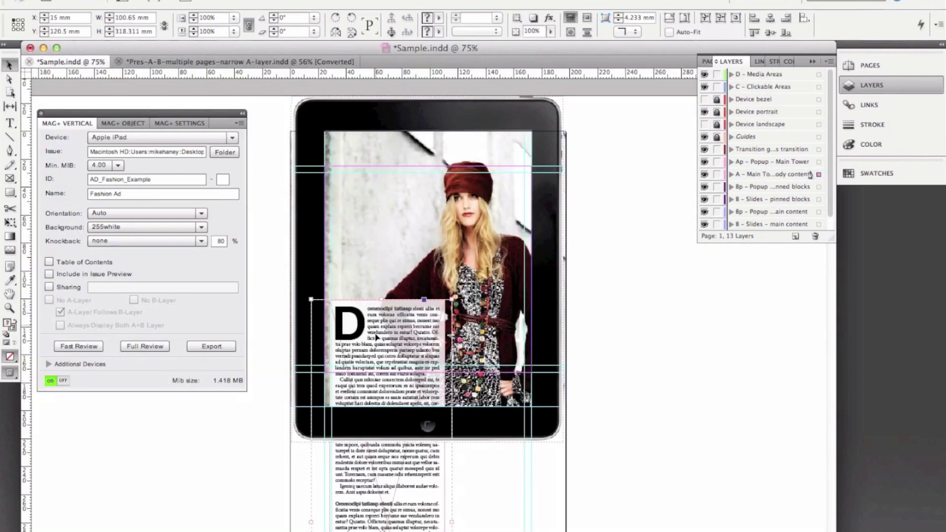
drag(384, 345, 391, 362)
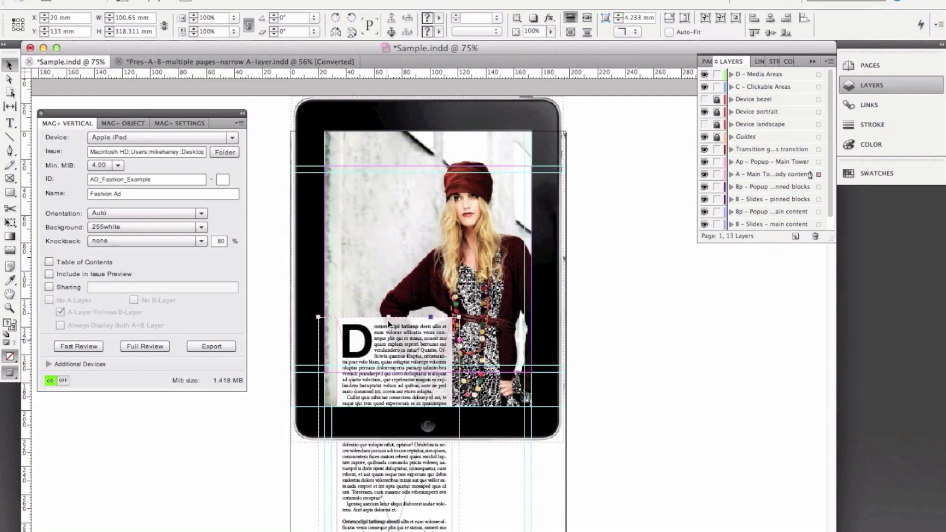
click(765, 225)
click(428, 269)
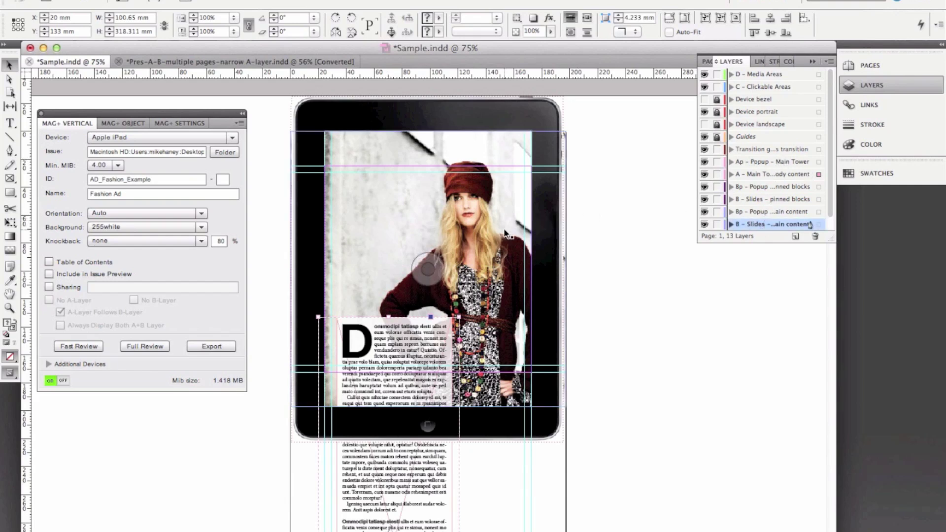
click(427, 201)
drag(382, 270, 367, 198)
- Move the grey-lines note up under the photo credits and set the drop-cap text back below
drag(415, 350, 463, 351)
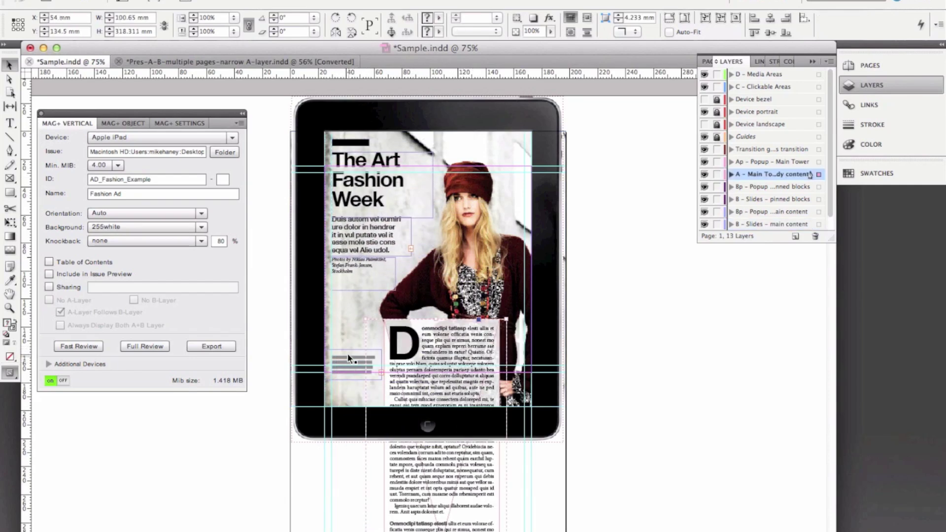
click(347, 361)
drag(348, 361, 350, 291)
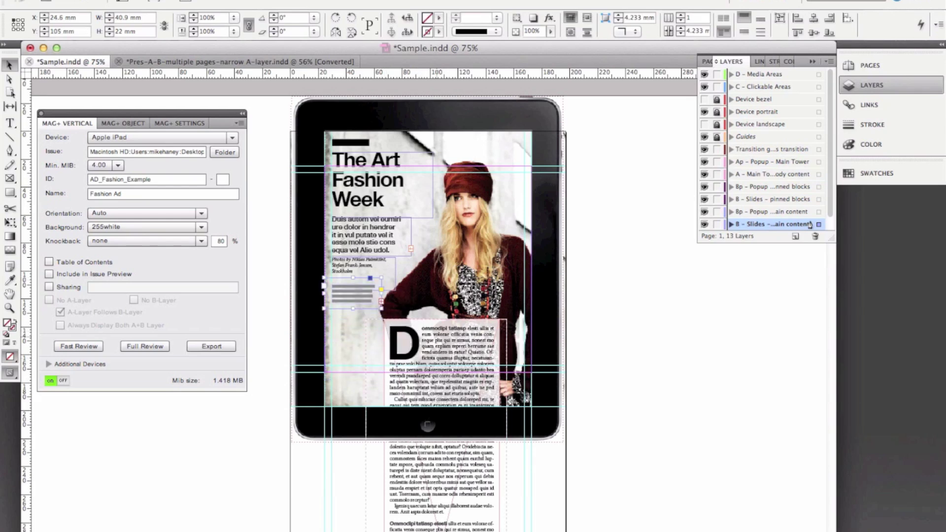
drag(441, 344, 385, 341)
click(385, 342)
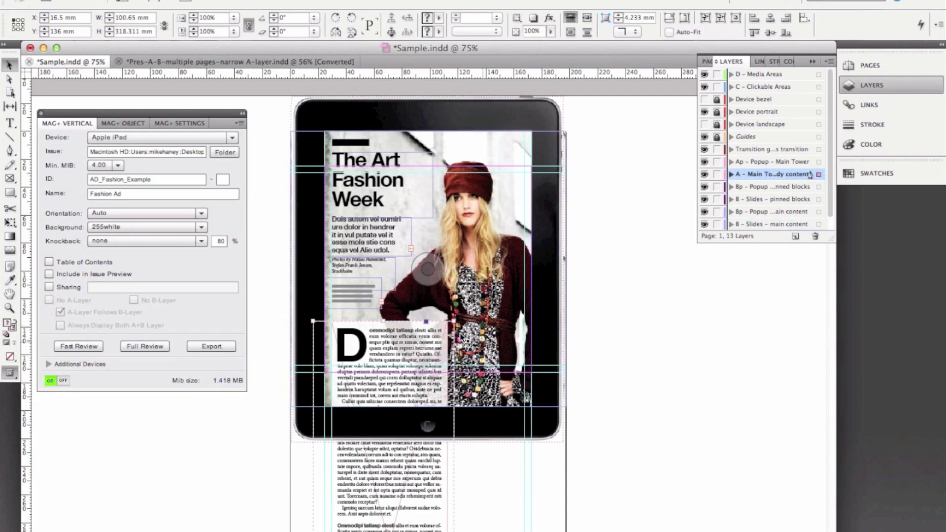
- Fast-review the page and scroll the drop-cap column over the headline on the mirrored iPad
click(81, 347)
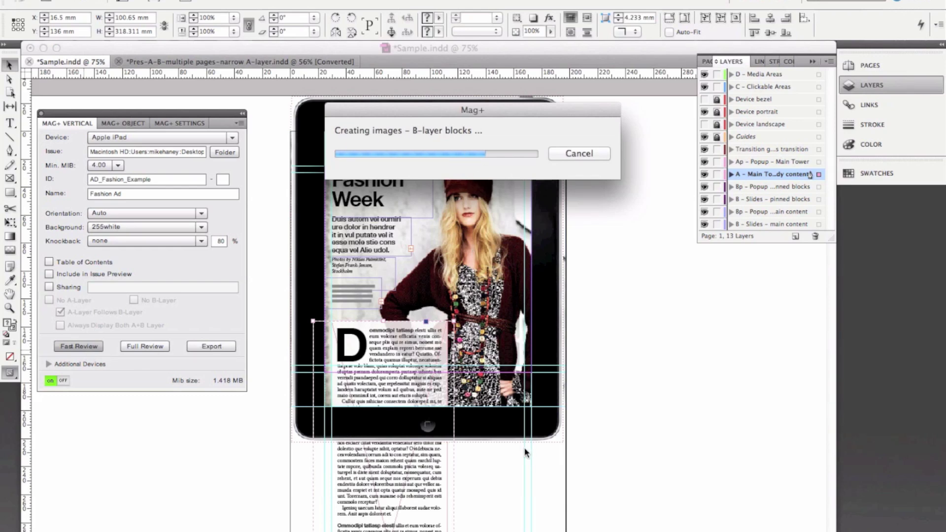
mouse_move(507, 523)
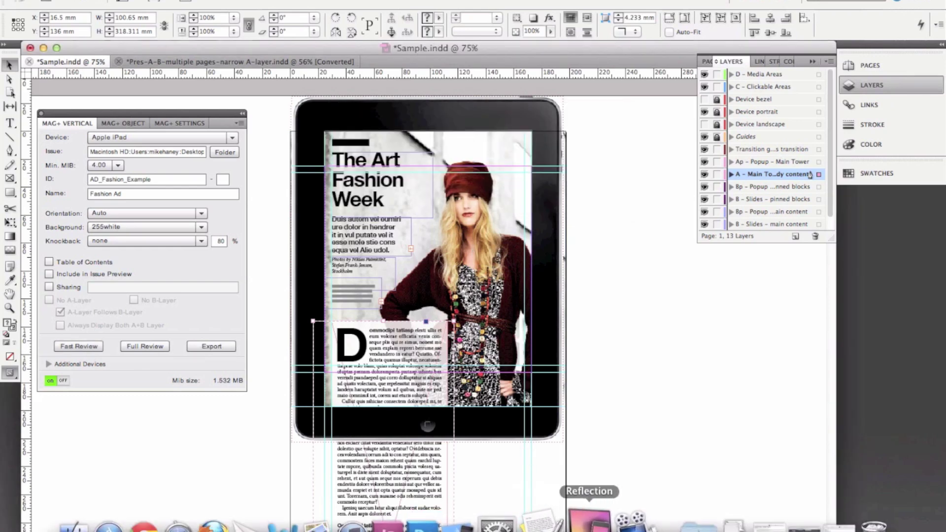
click(589, 517)
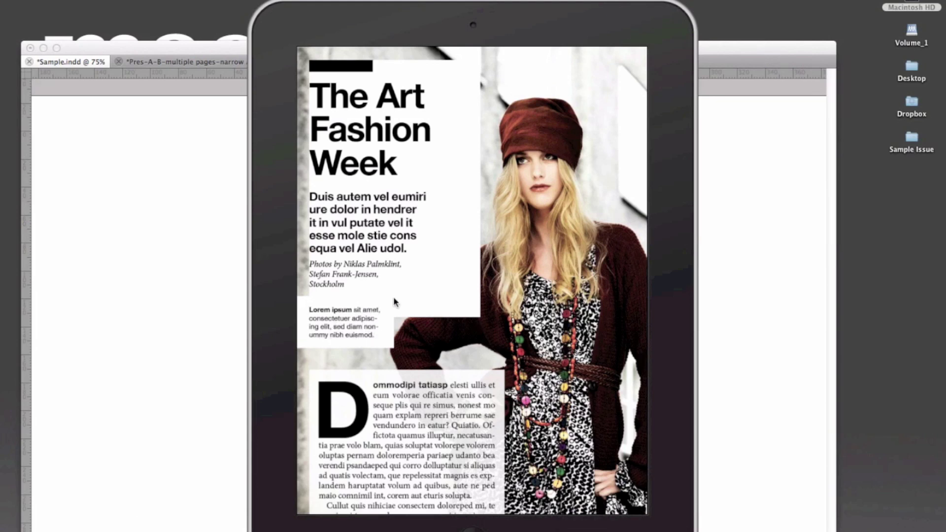
scroll(402, 330, down, 10)
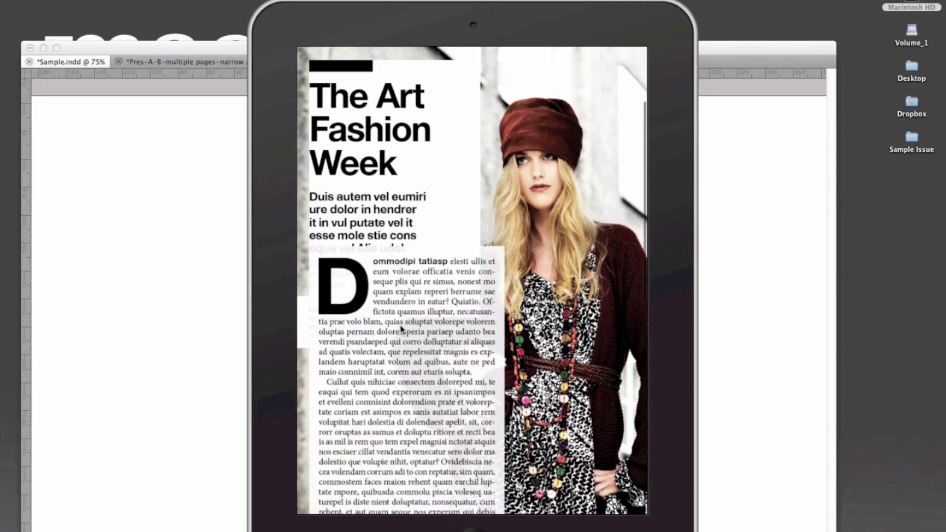
scroll(401, 330, down, 1)
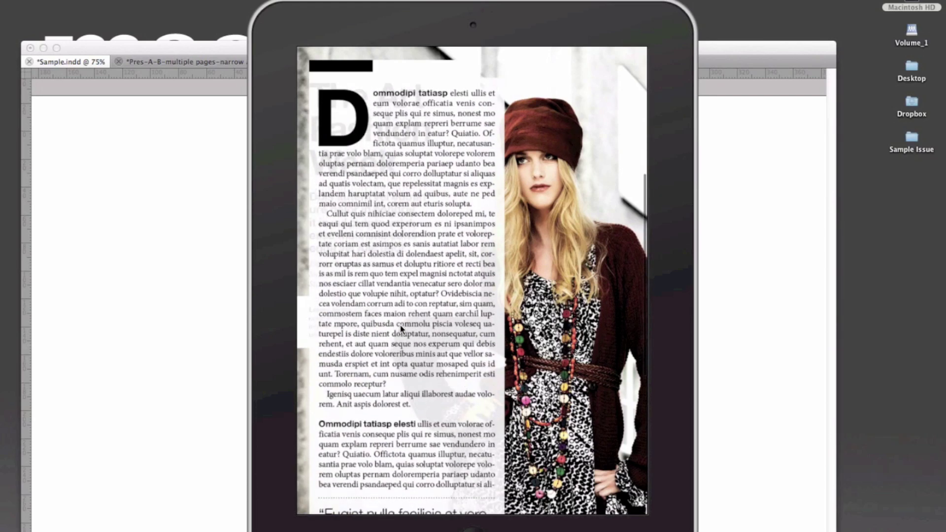
scroll(402, 330, down, 1)
scroll(402, 330, up, 3)
scroll(401, 330, down, 2)
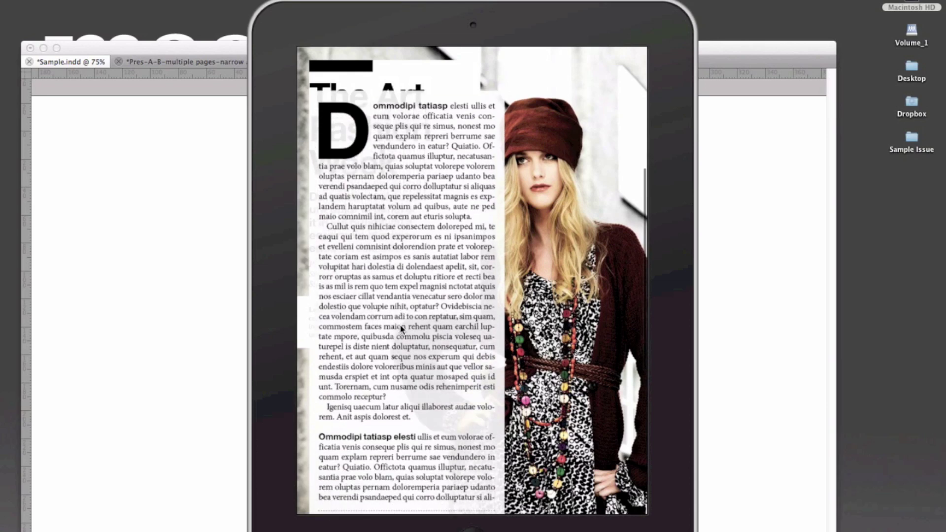
scroll(402, 330, up, 2)
scroll(402, 330, down, 1)
scroll(402, 330, up, 1)
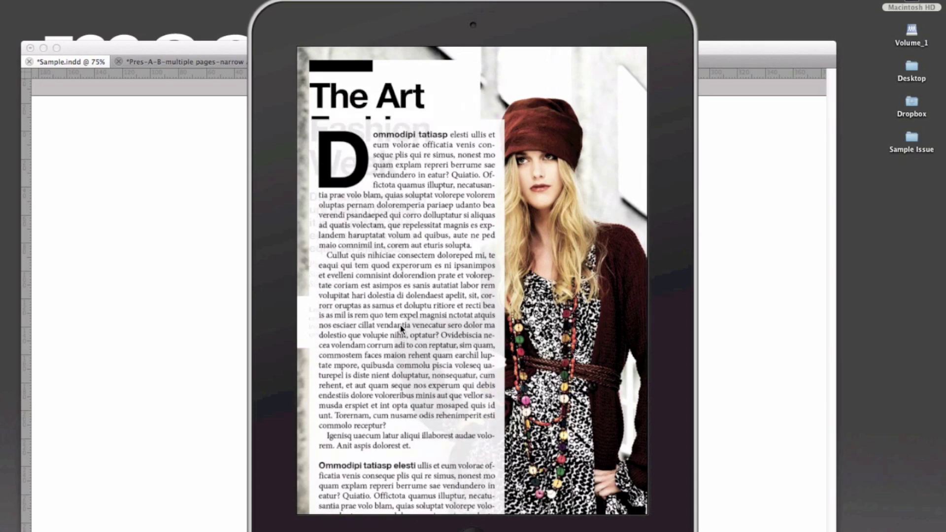
click(206, 356)
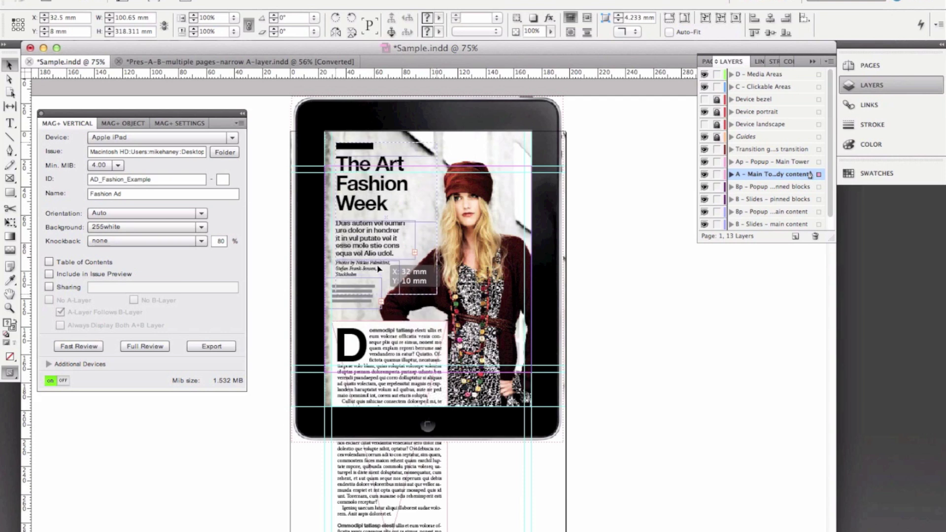
- Select the whole fashion photo frame and generate a new fast iPad review
click(426, 268)
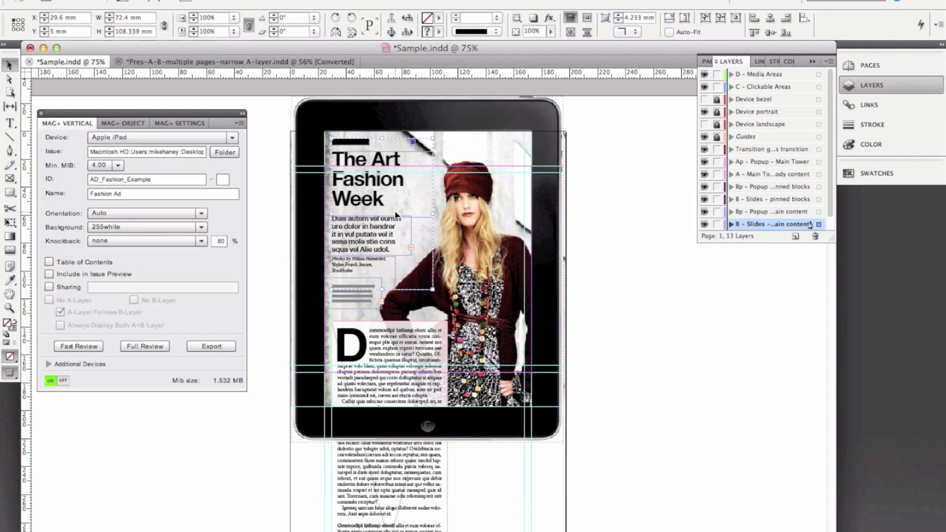
click(427, 268)
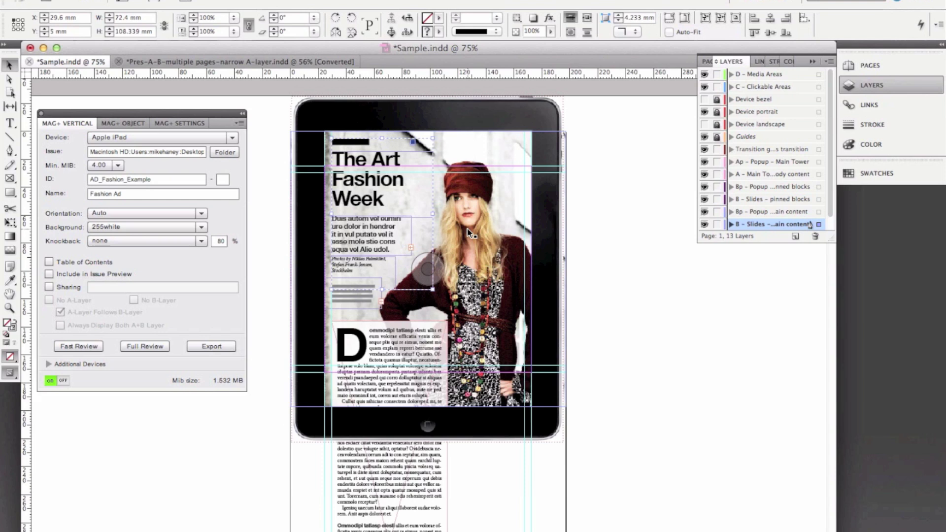
click(467, 228)
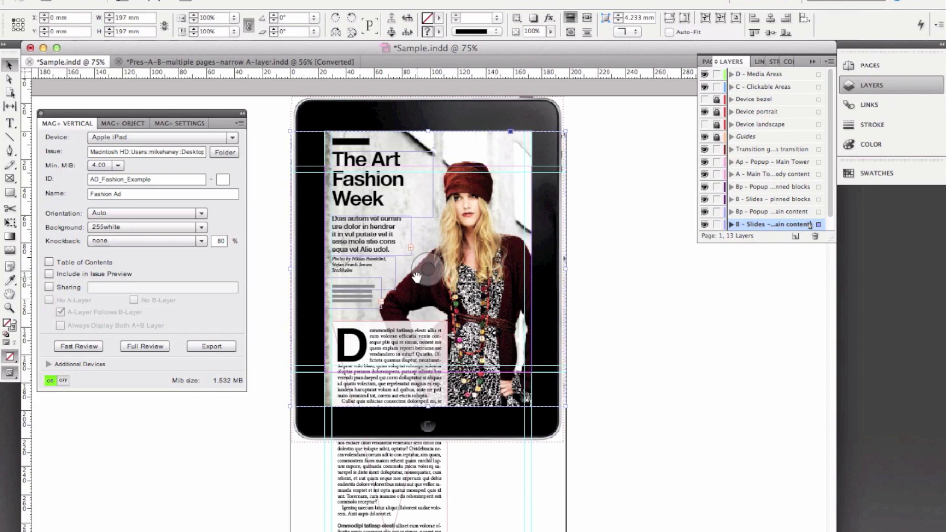
click(78, 345)
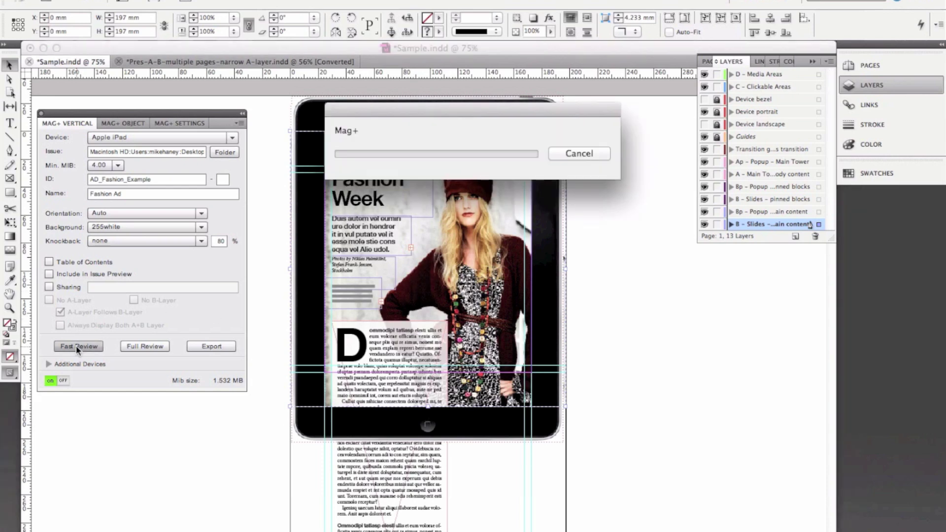
- Check the regenerated iPad review: headline, Lorem ipsum note and drop-cap column over the photo
mouse_move(545, 526)
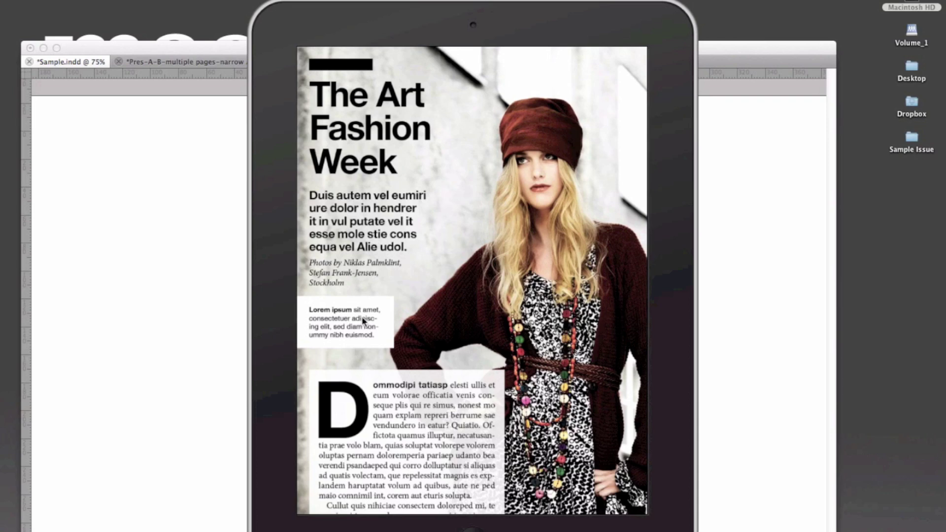
- Move the Lorem ipsum note onto the B - Slides - pinned blocks layer and lower it
click(200, 333)
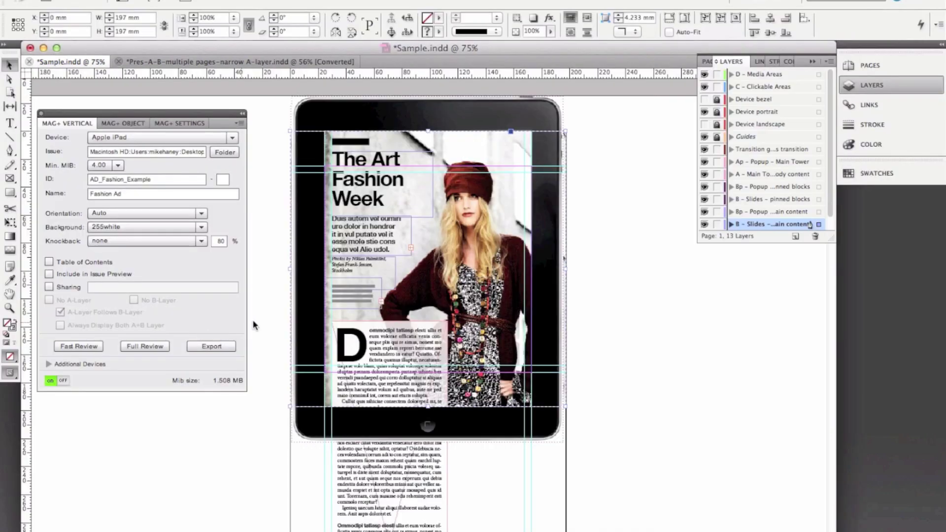
click(374, 300)
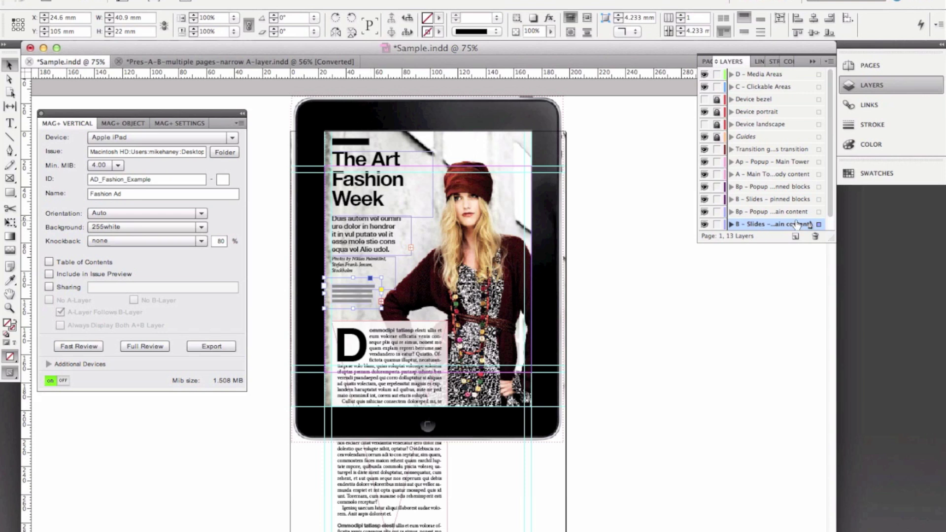
drag(818, 225, 819, 199)
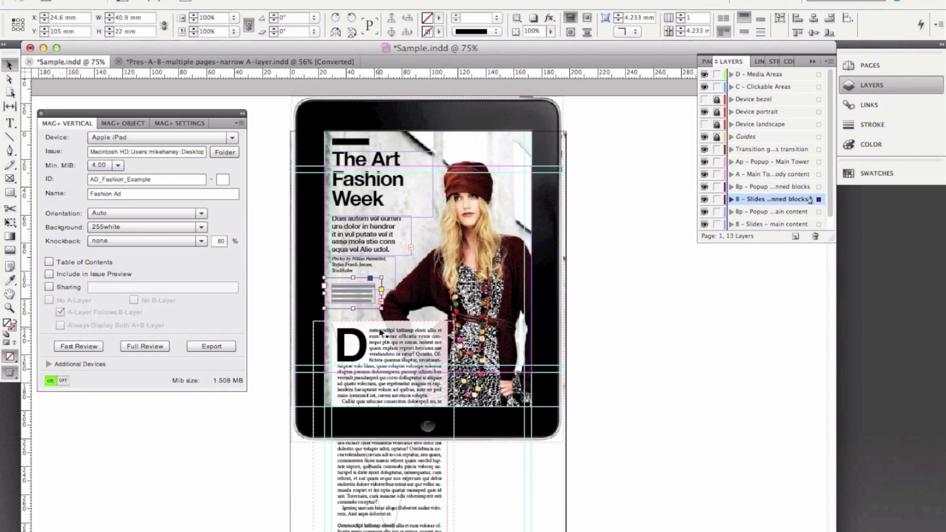
drag(378, 331, 463, 331)
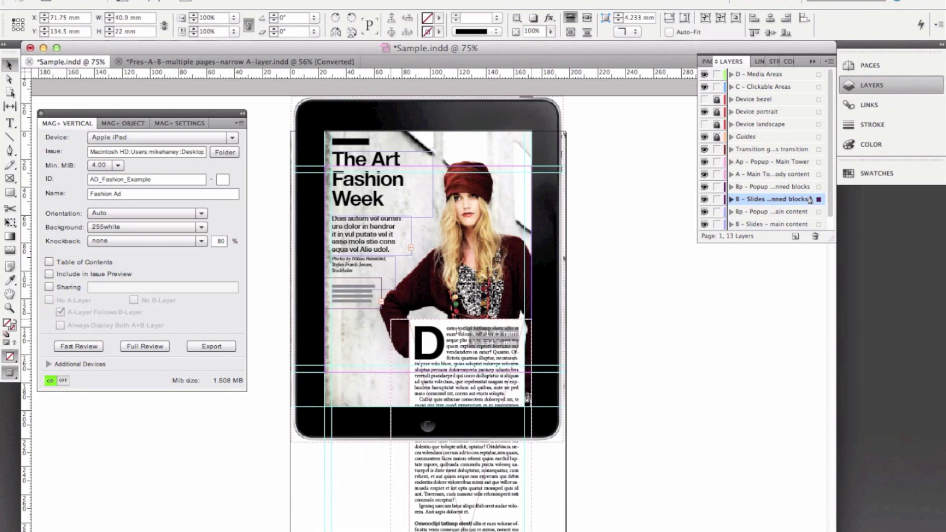
key(ctrl+z)
drag(370, 300, 365, 363)
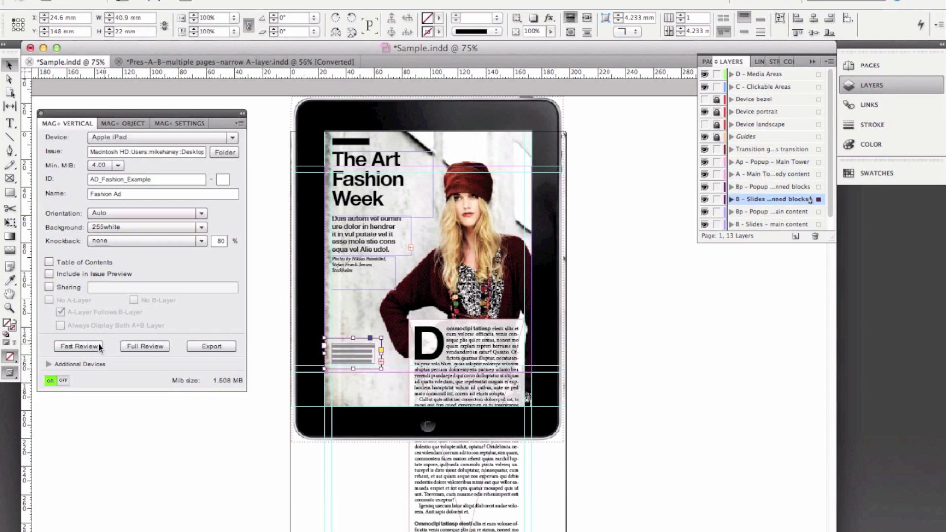
- Drop the drop-cap text column to Y 178 mm and generate a fresh fast iPad review
click(70, 345)
drag(471, 335, 471, 402)
click(471, 380)
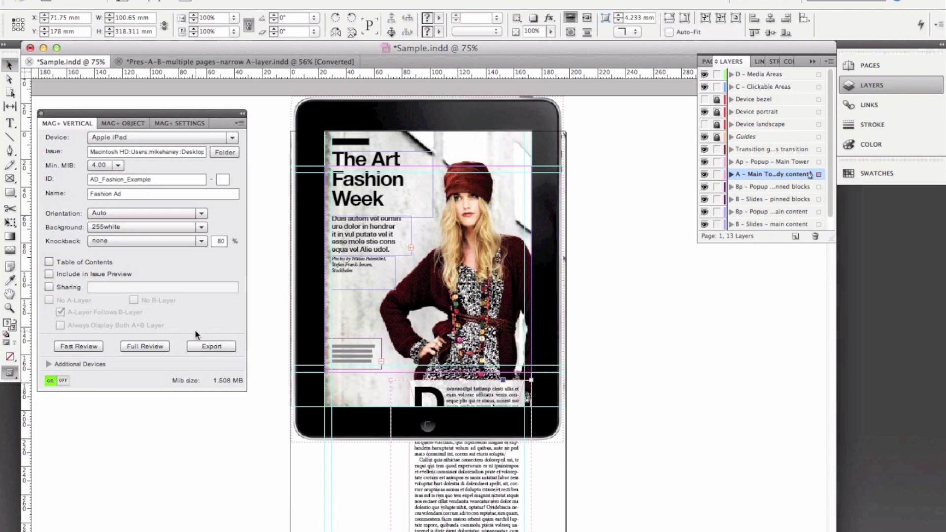
click(89, 345)
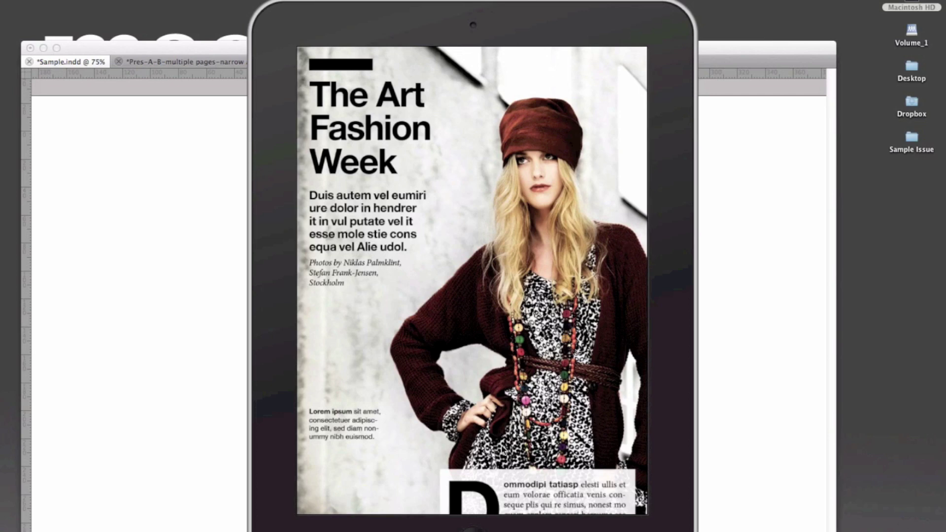
- Scroll the drop-cap column up over the photo and back down in the mirrored iPad preview
scroll(536, 470, down, 1)
mouse_move(536, 470)
mouse_down()
mouse_move(585, 320)
mouse_move(522, 468)
mouse_up()
scroll(522, 468, down, 10)
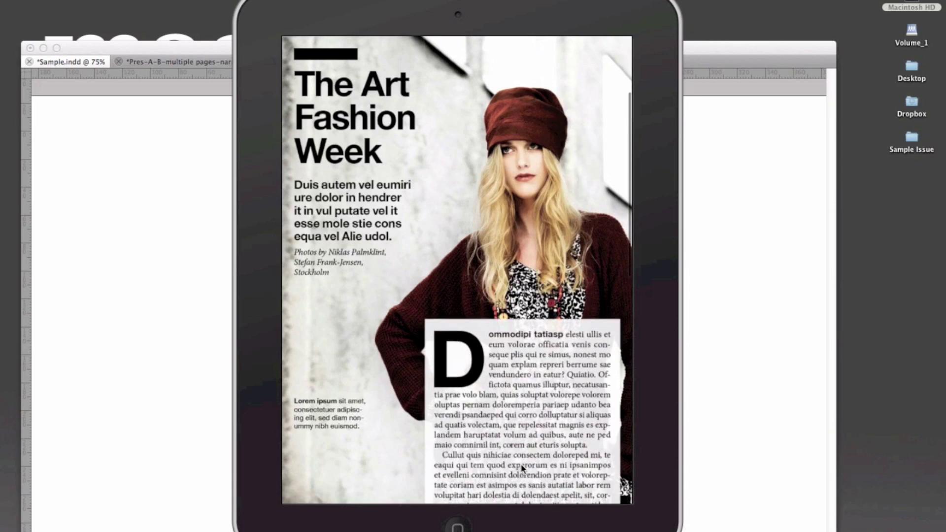
scroll(521, 468, up, 6)
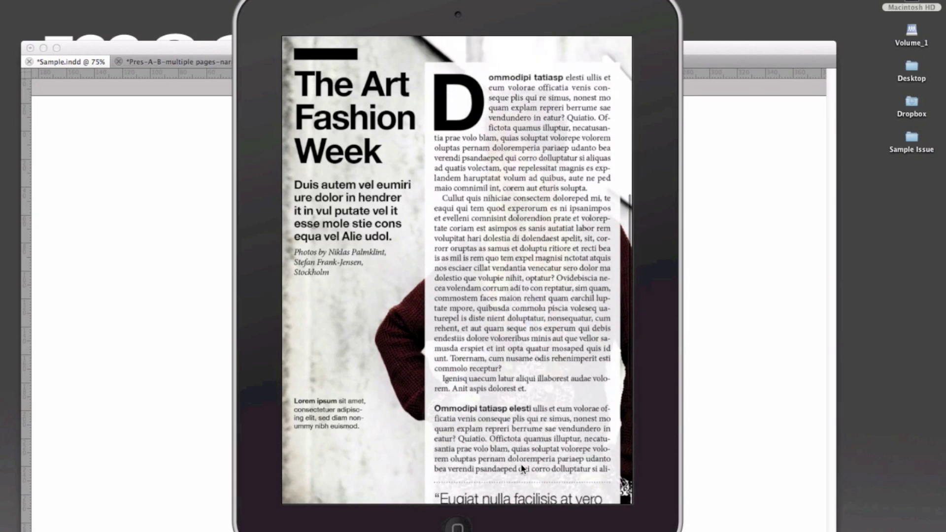
scroll(521, 467, up, 4)
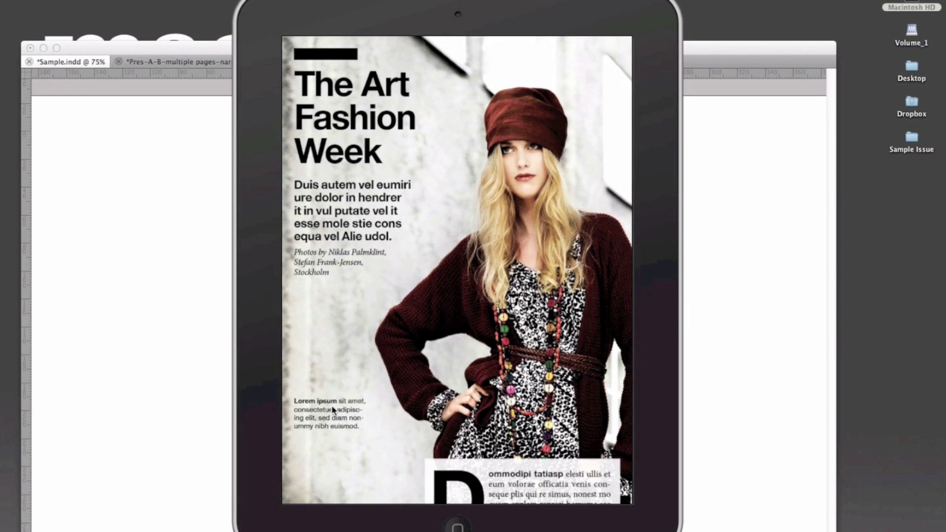
- Dismiss the Reflection preview to bring back the Sample.indd layout
click(199, 401)
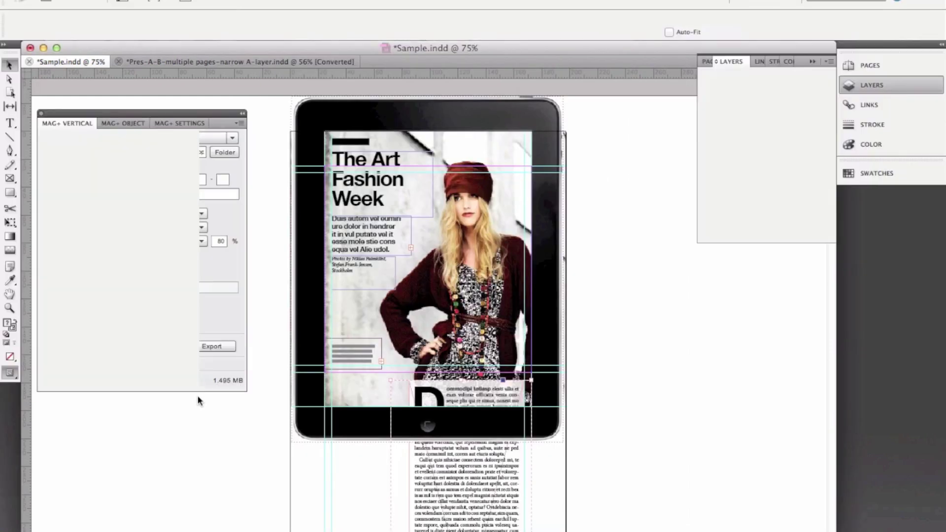